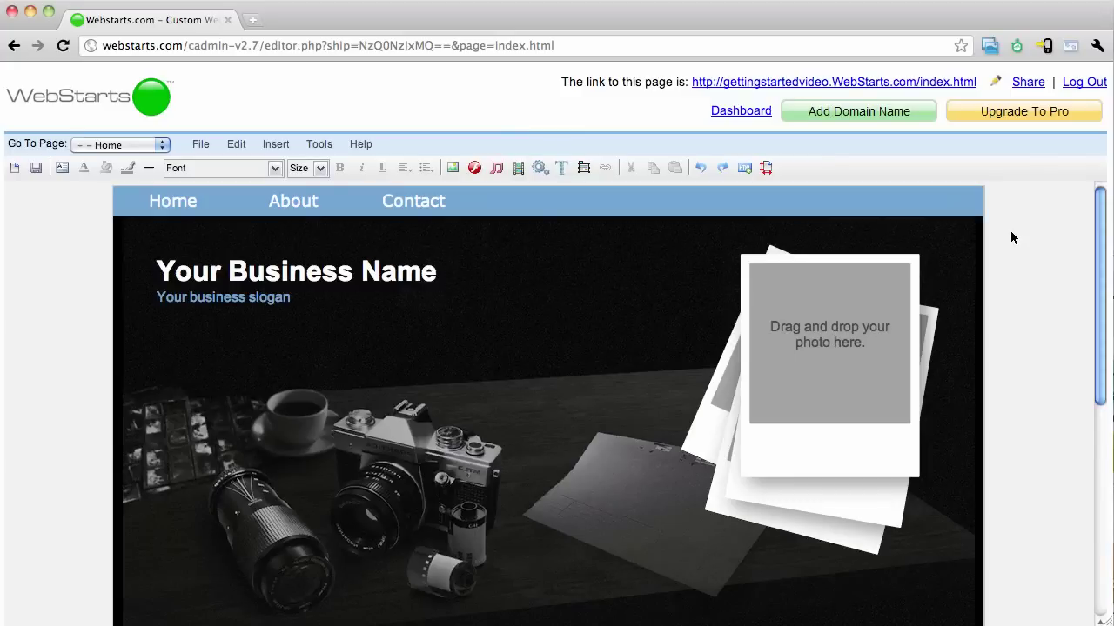
Step: Drag the Home/About/Contact menu bar down so it runs across the camera photo
left_click(679, 193)
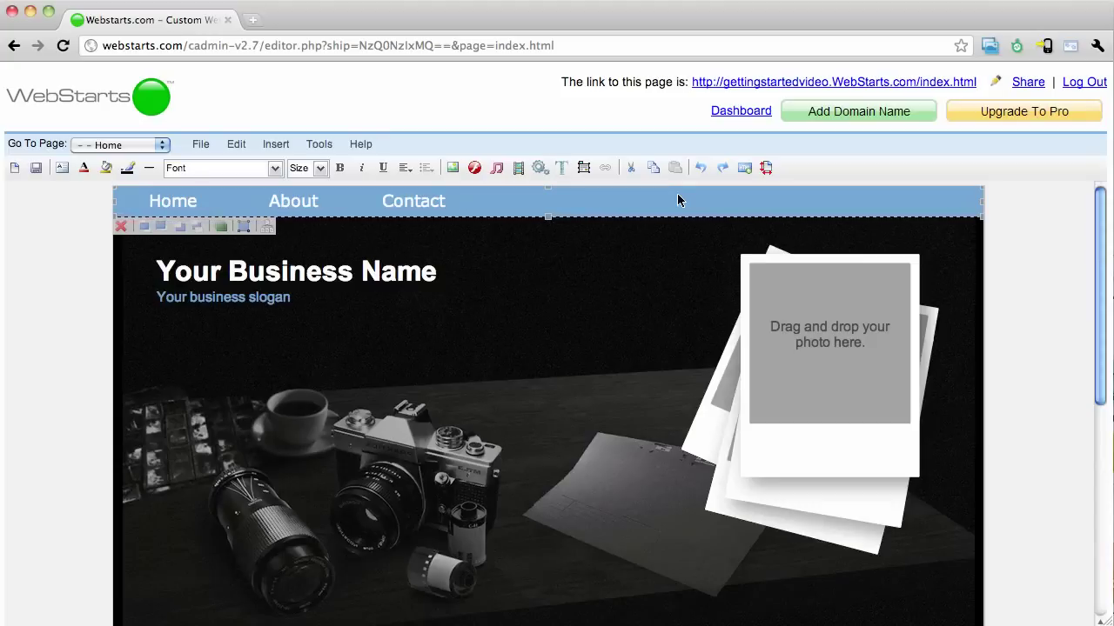
left_click_drag(677, 200, 649, 419)
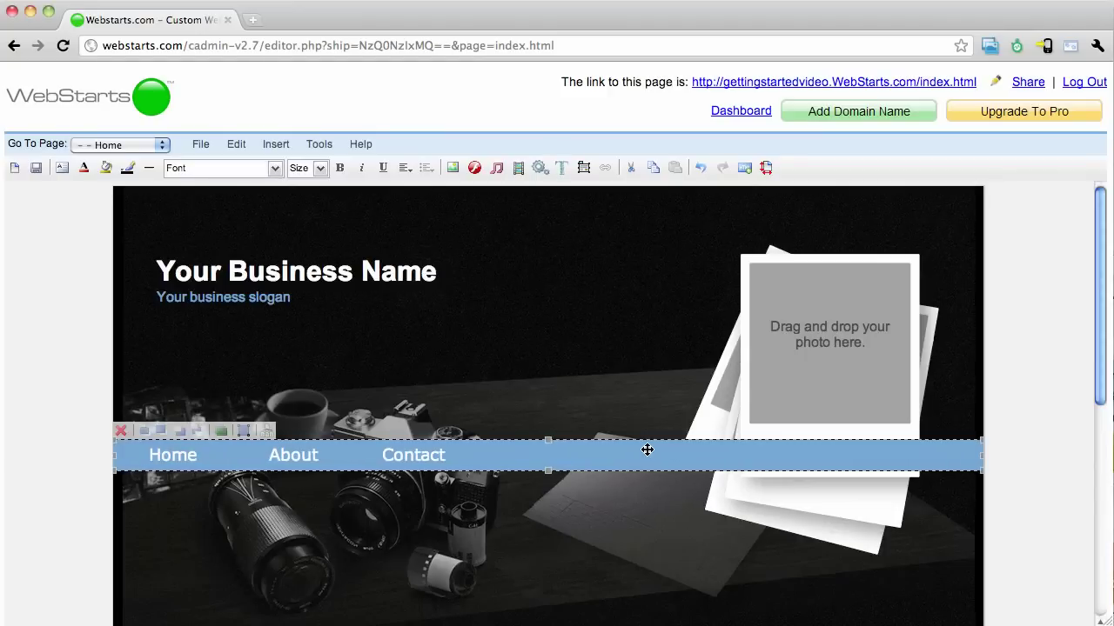
Step: Save the page, check the About and Home links on the live site, then close it
left_click(44, 165)
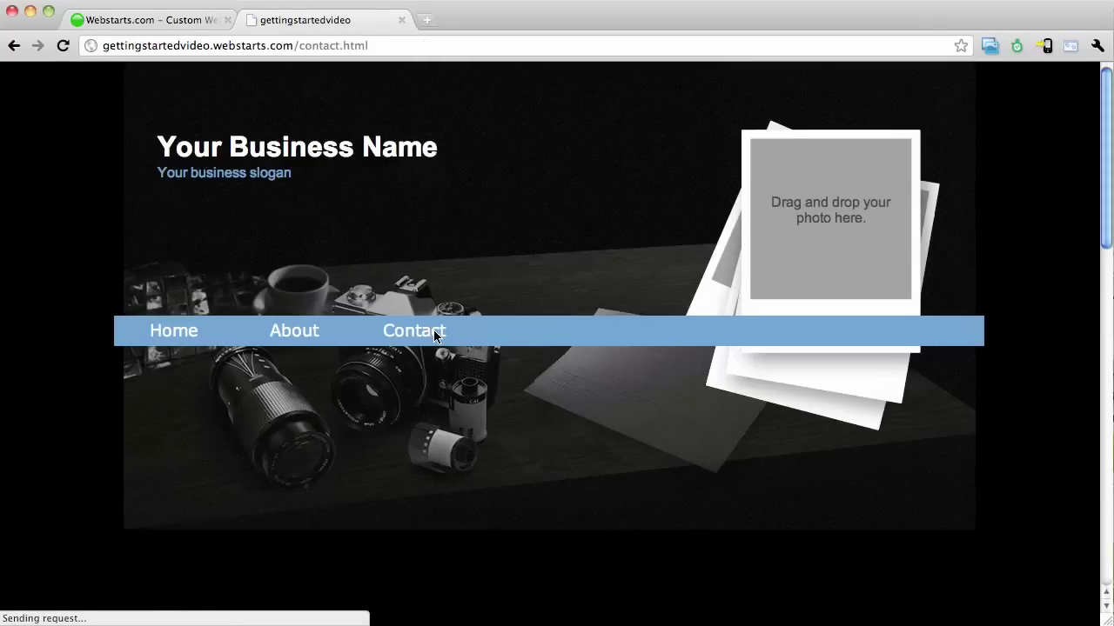
left_click(315, 336)
left_click(184, 336)
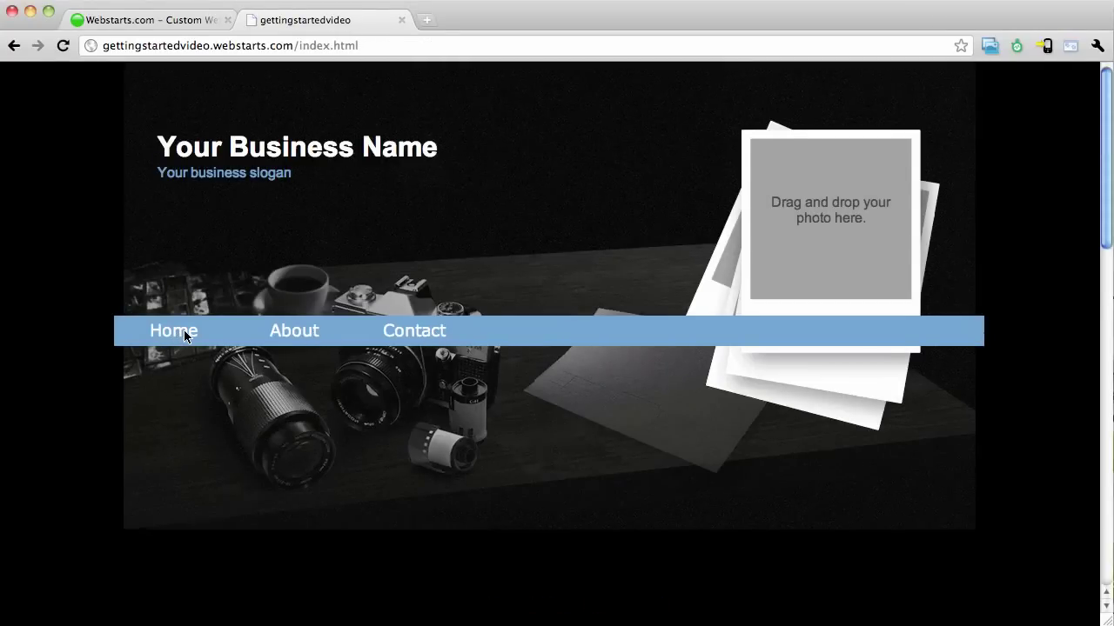
left_click(402, 18)
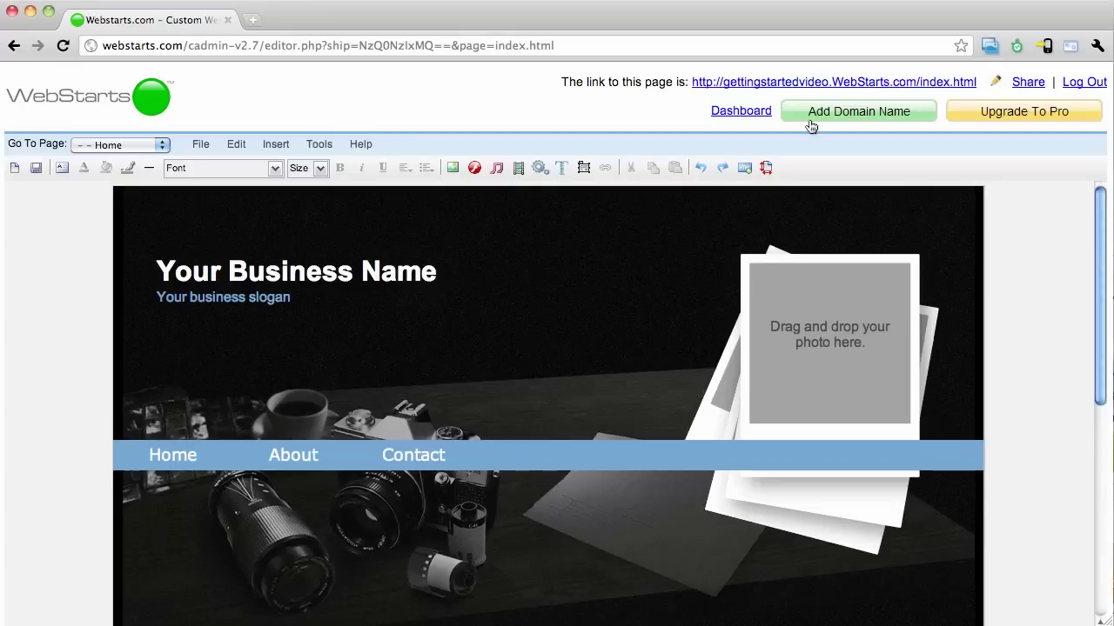
Step: On the dashboard, switch the Contact page's Shown on Menu setting from Yes to No
left_click(756, 111)
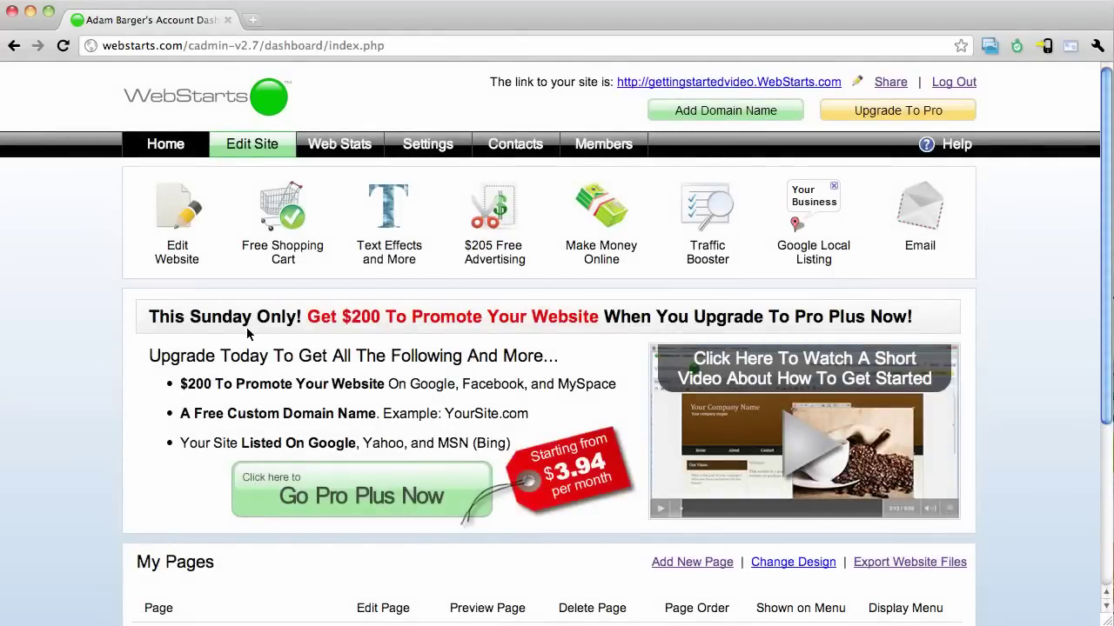
scroll(257, 326, "down", 6)
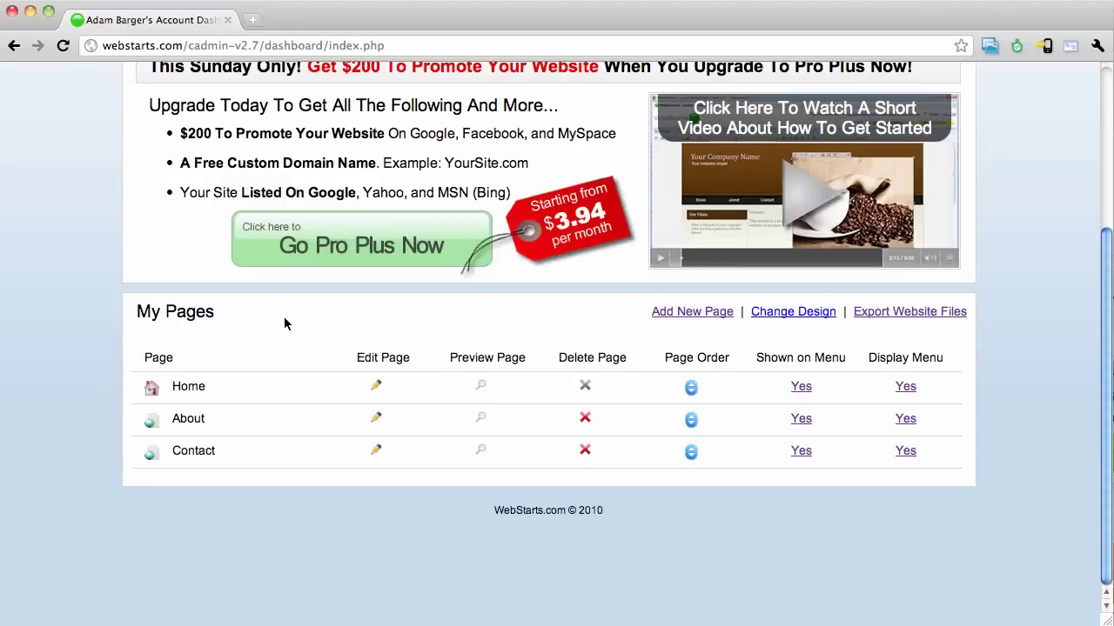
left_click(802, 453)
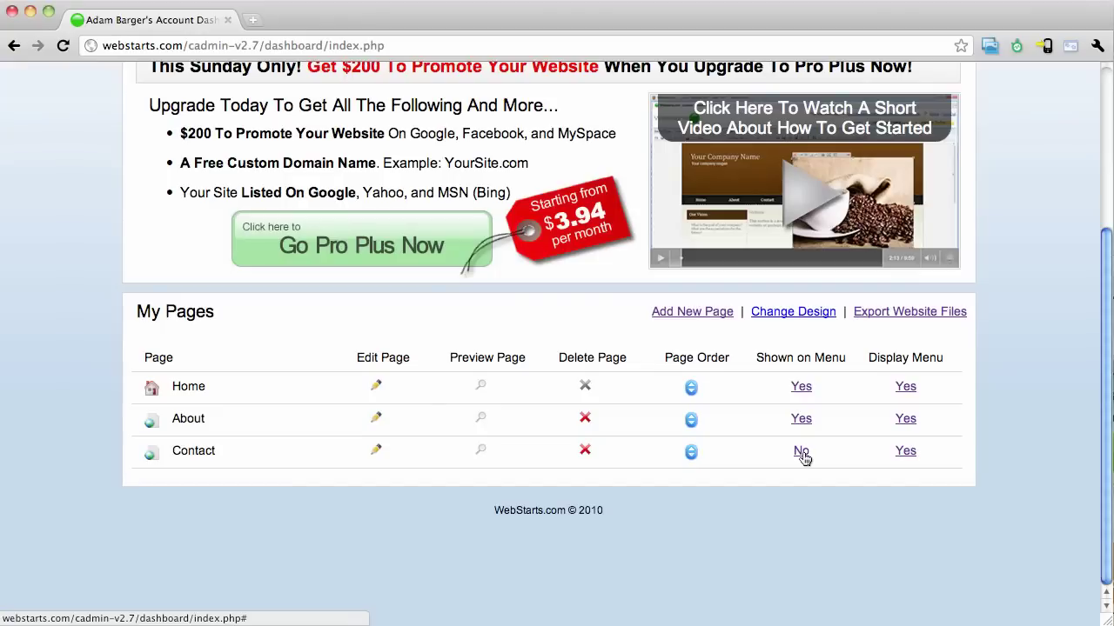
scroll(801, 454, "up", 5)
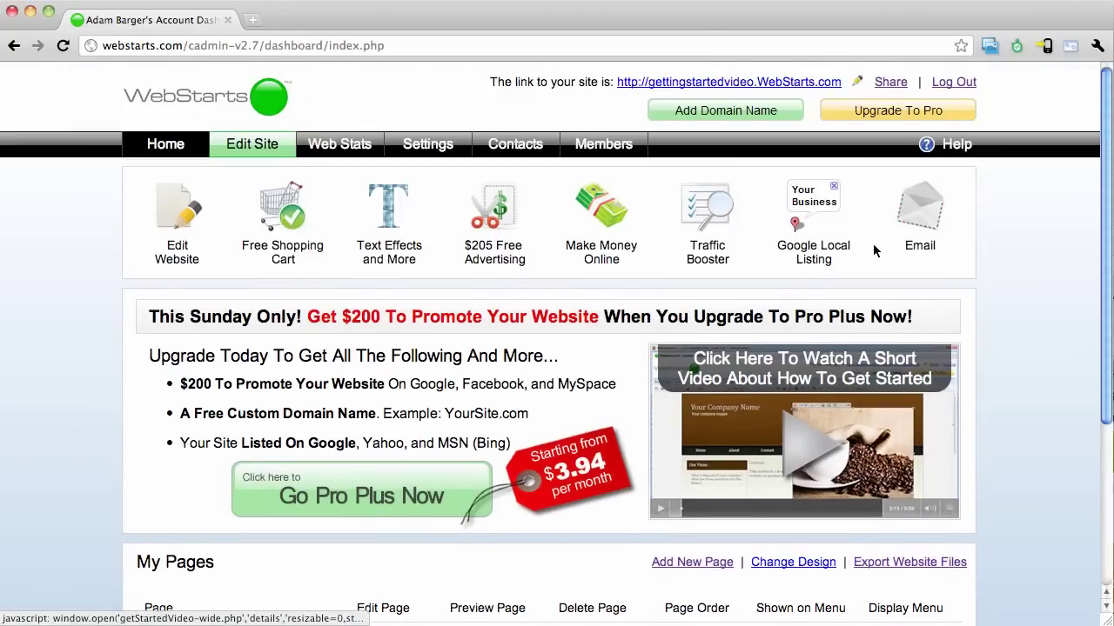
left_click(793, 81)
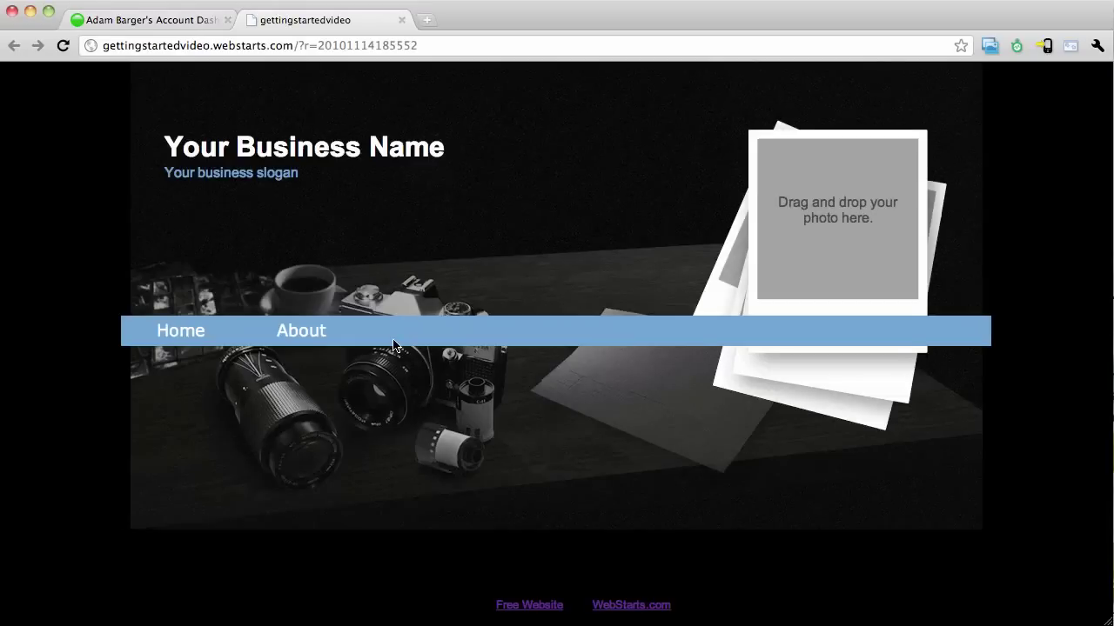
left_click(402, 20)
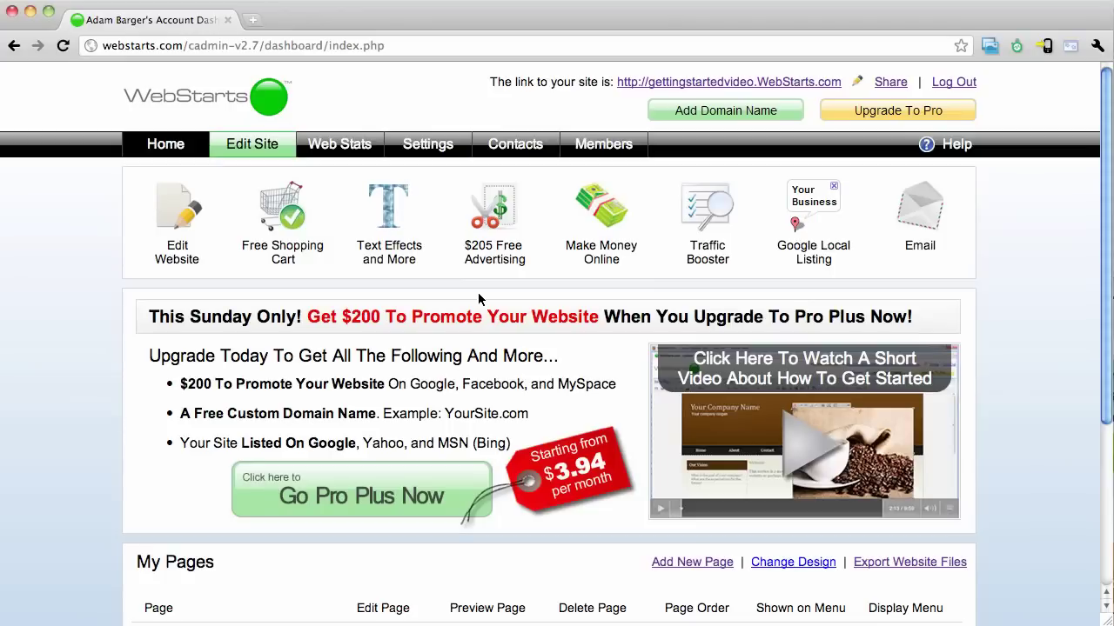
Step: In the page editor, delete the Home/About navigation bar and confirm the deletion
left_click(244, 145)
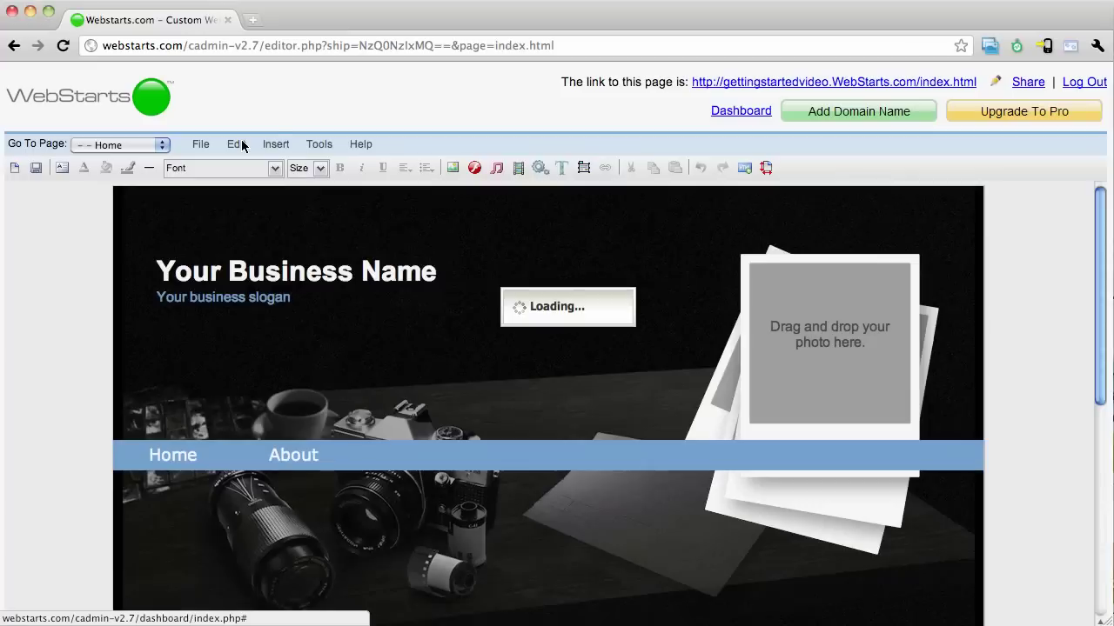
left_click(367, 451)
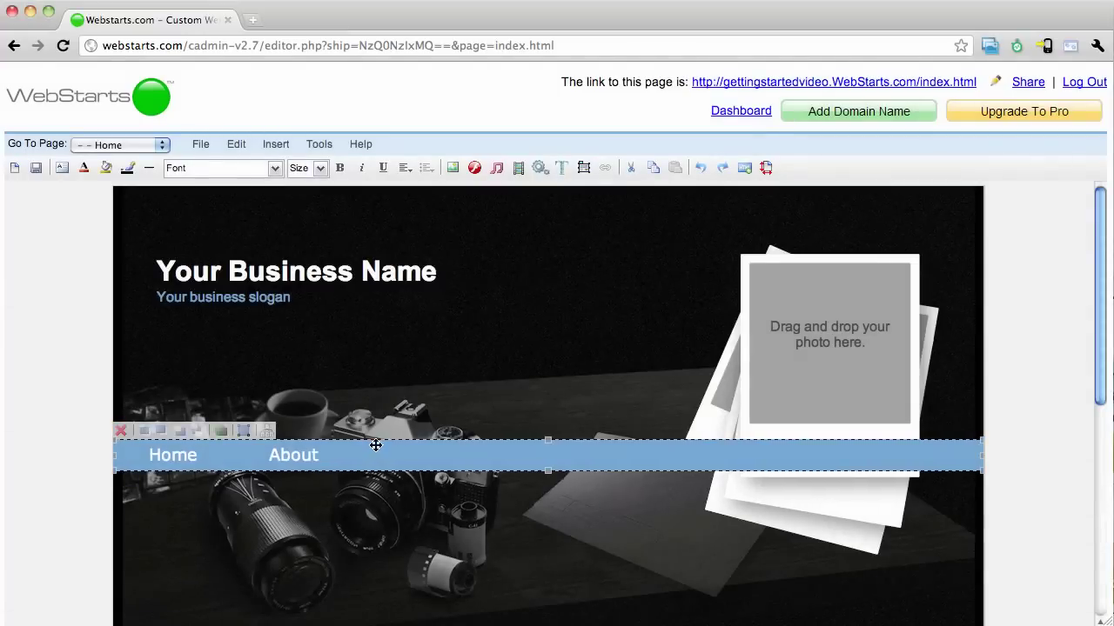
left_click(123, 431)
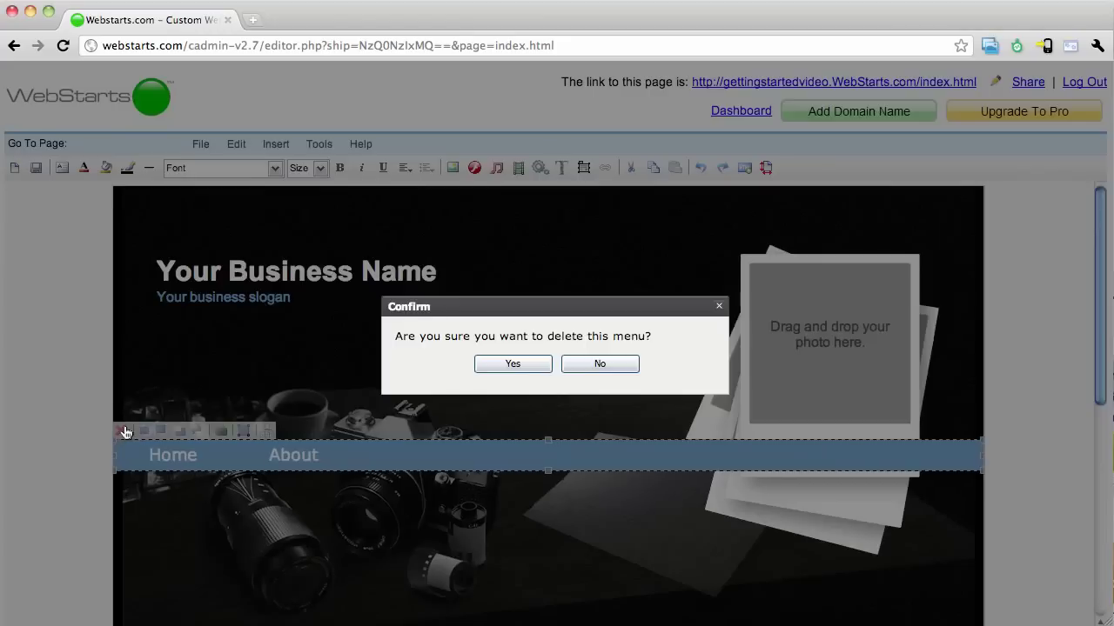
left_click(514, 364)
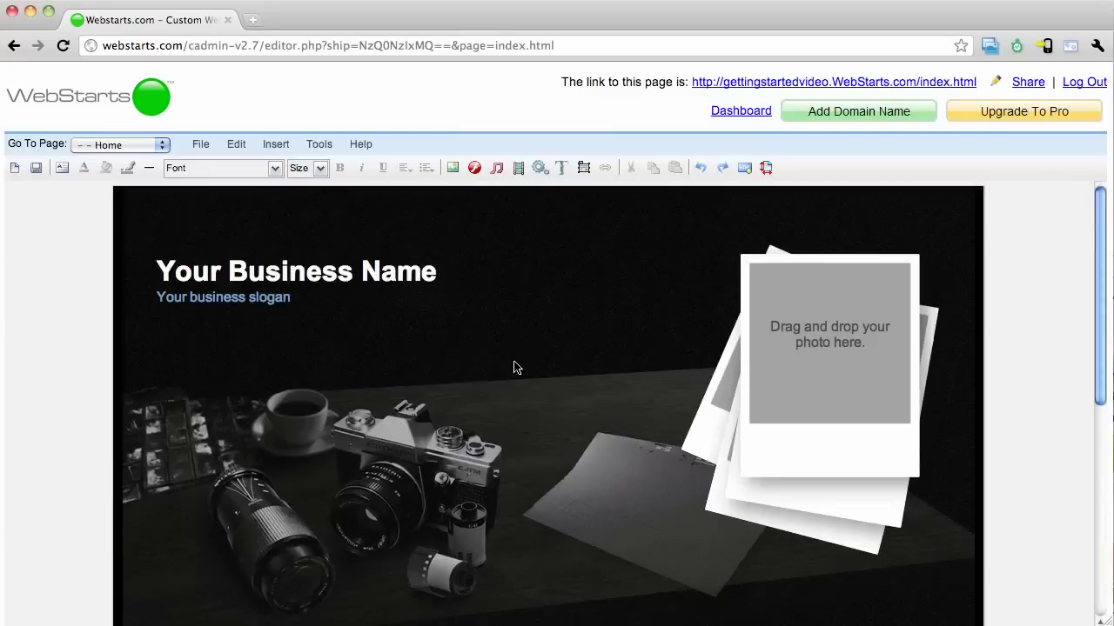
Step: Save the menu-less page, return to the dashboard, and confirm the live site shows no menu
left_click(738, 116)
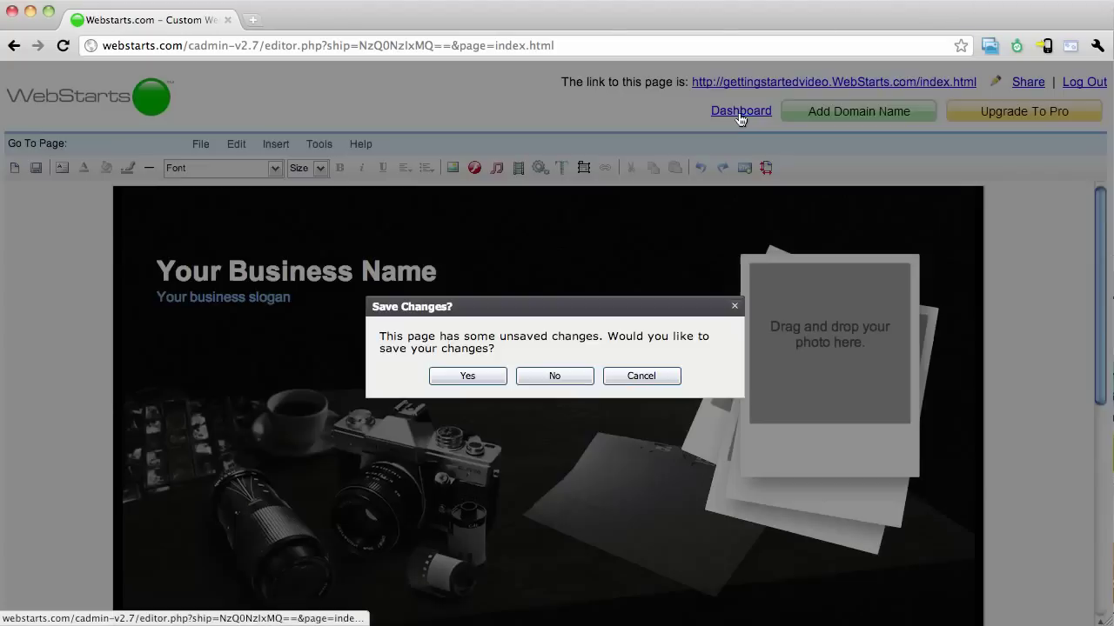
left_click(485, 381)
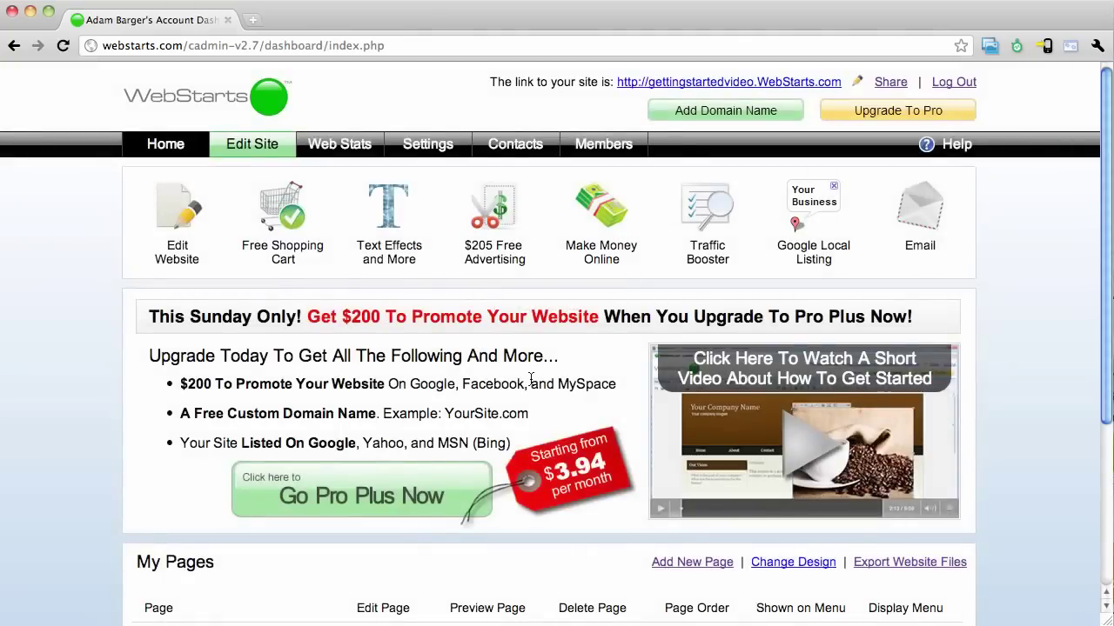
scroll(530, 378, "down", 5)
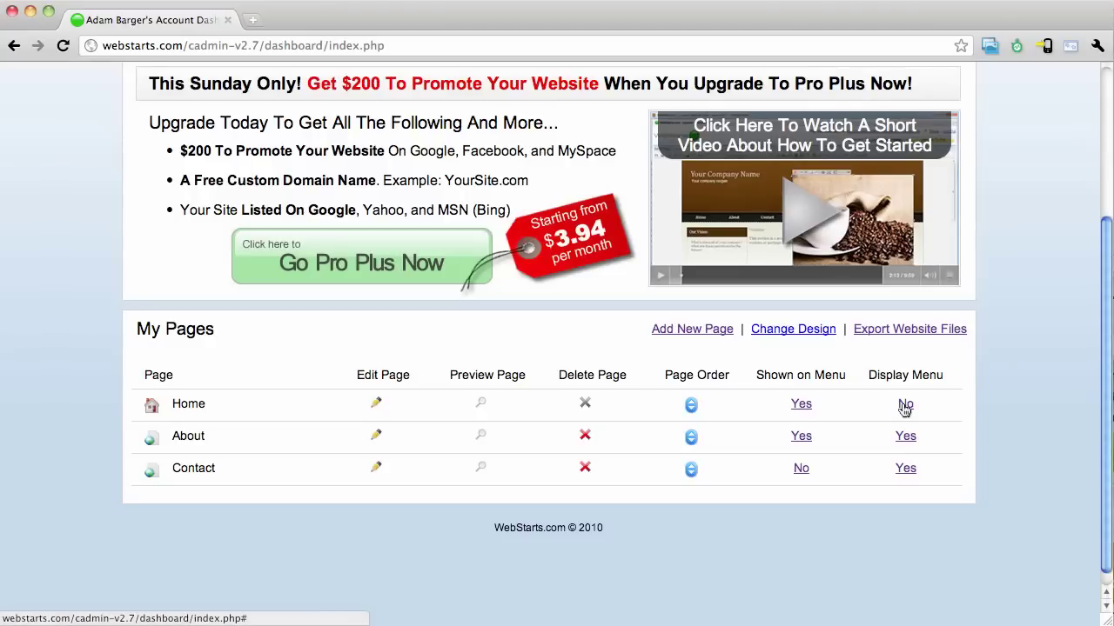
left_click(905, 405)
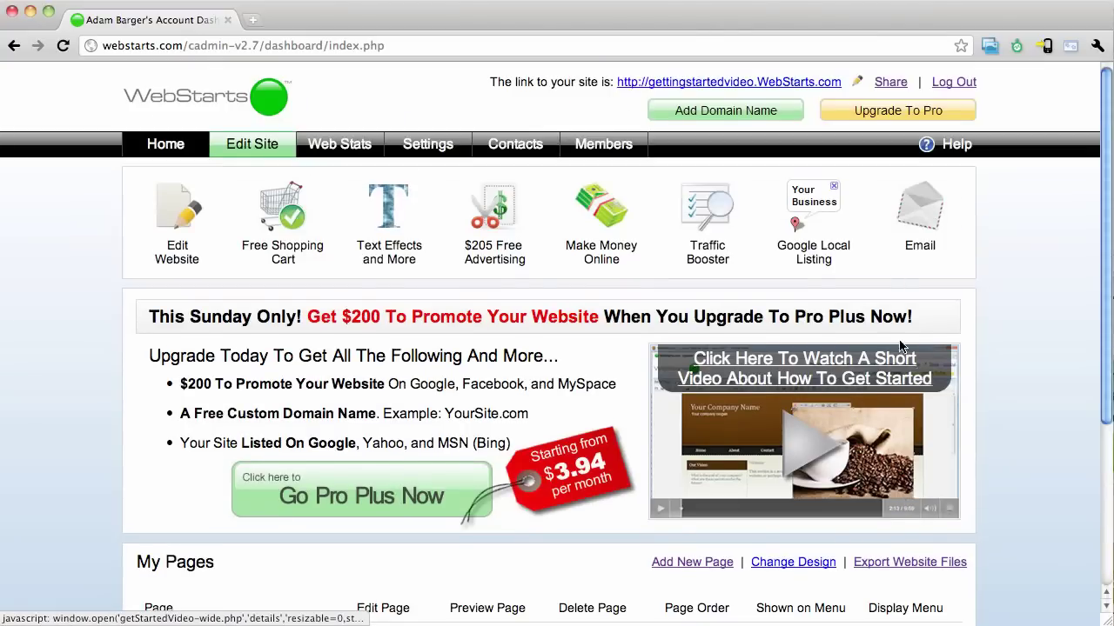
left_click(799, 83)
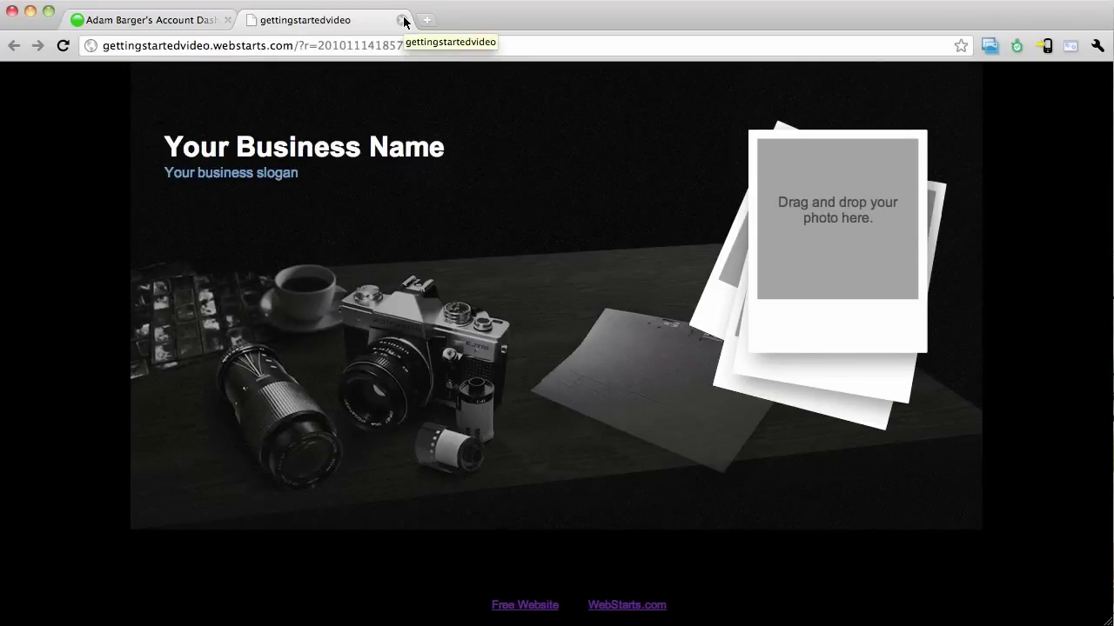
left_click(404, 21)
Step: Switch Home's Display Menu from No to Yes and verify the menu on the live site
scroll(910, 476, "down", 3)
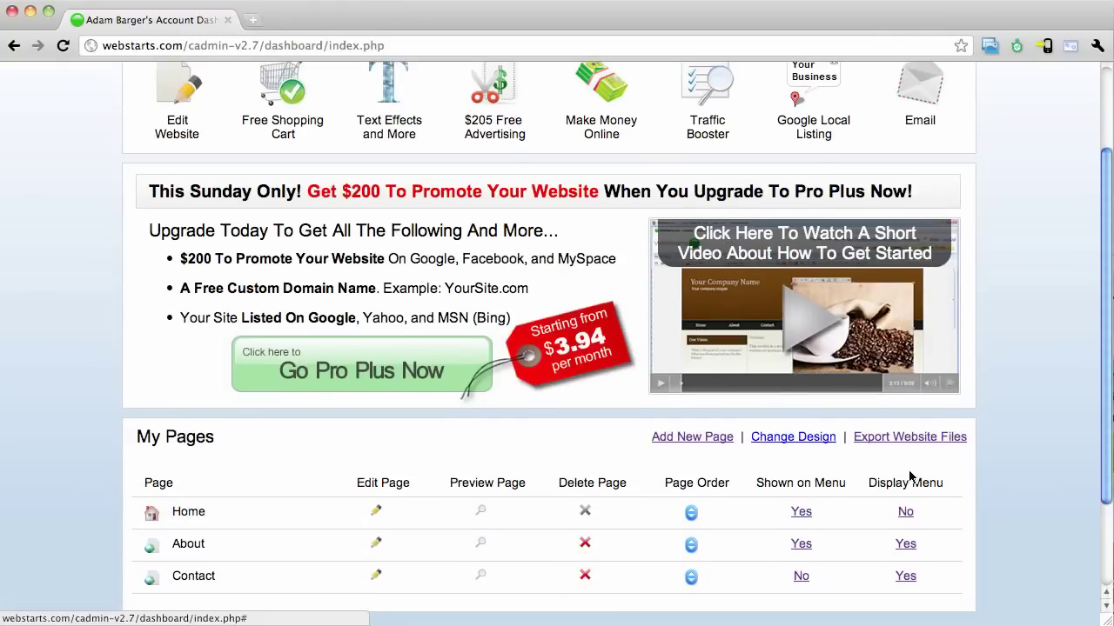
left_click(904, 513)
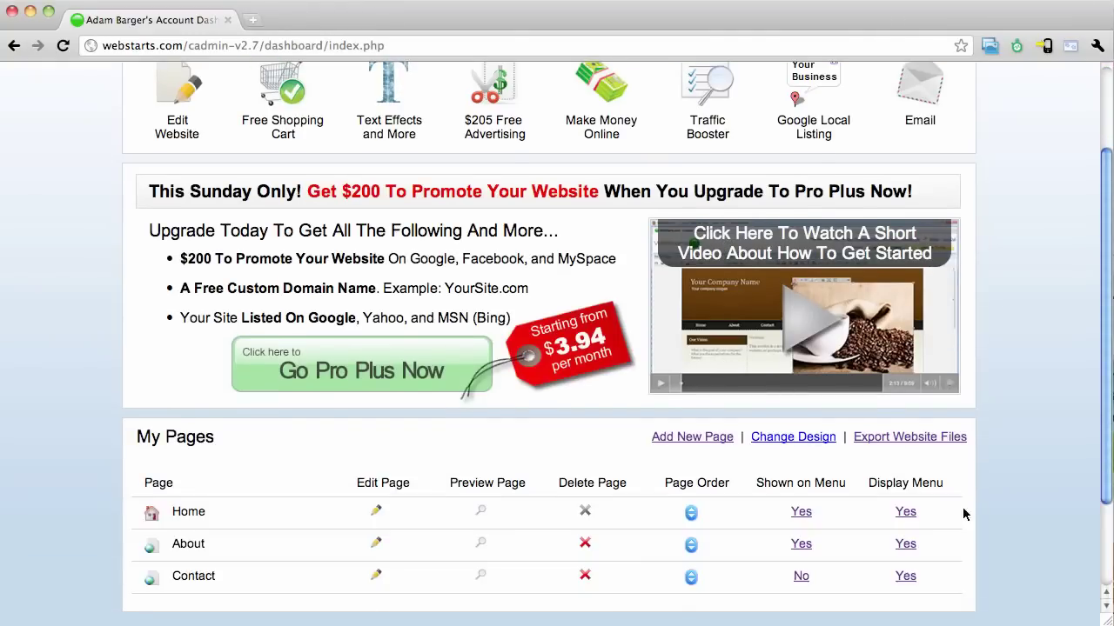
scroll(1011, 498, "up", 3)
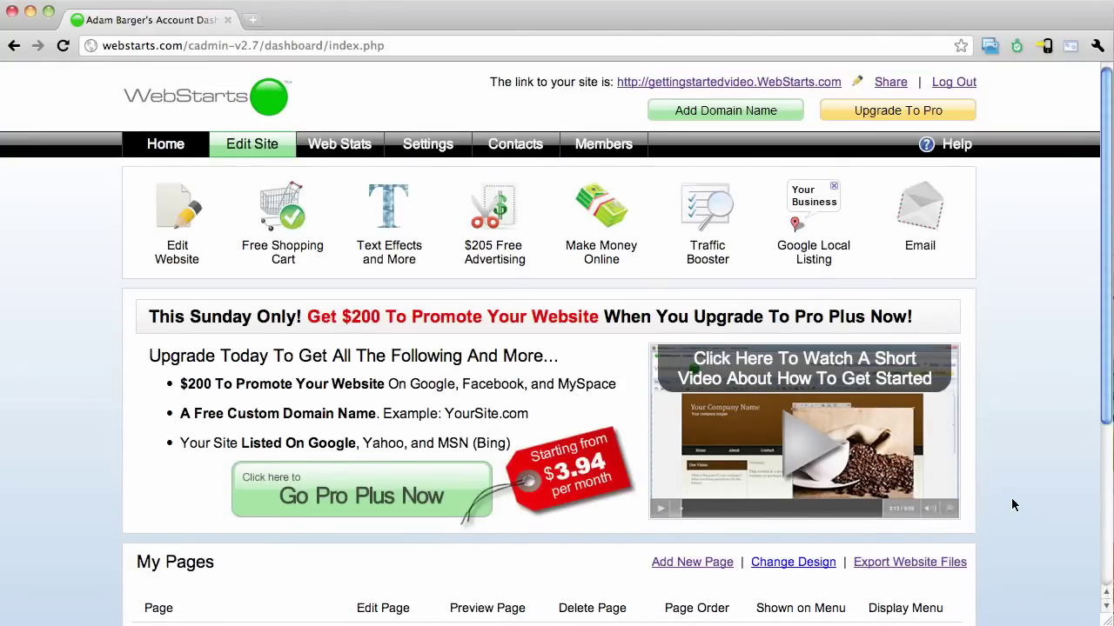
left_click(799, 82)
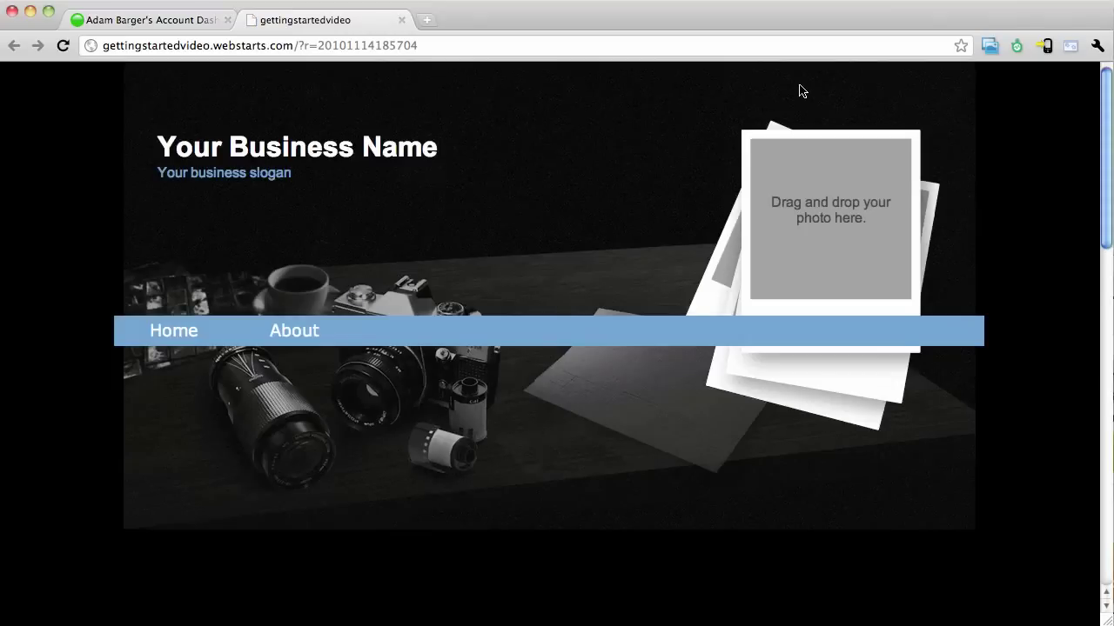
left_click(401, 19)
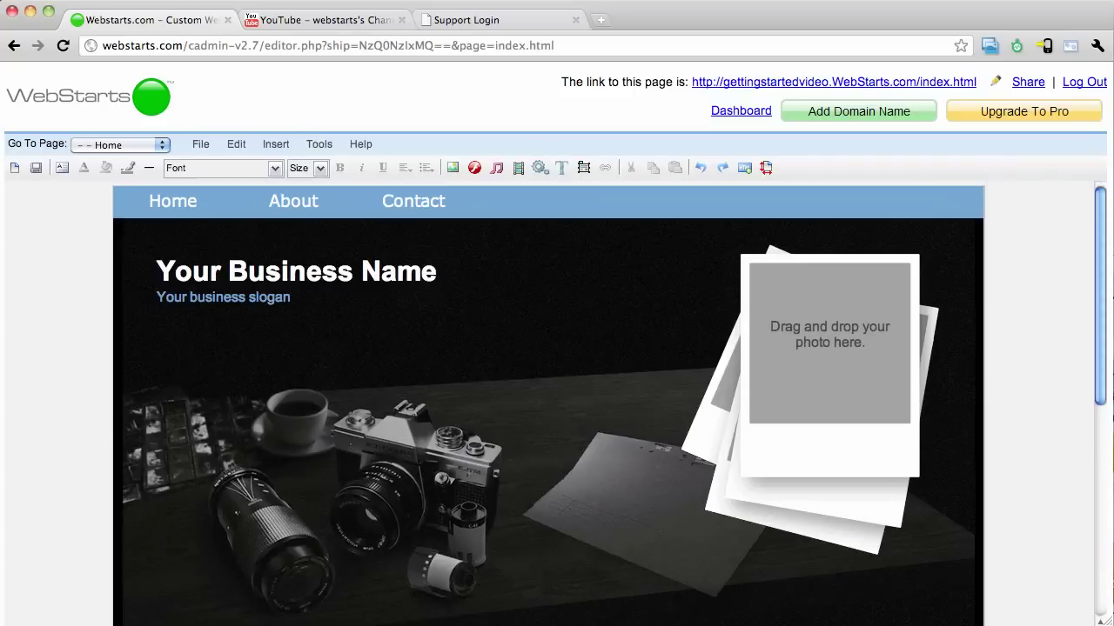
Step: Save the editor changes, drag Contact above About in Page Order, and preview the live site
left_click(741, 111)
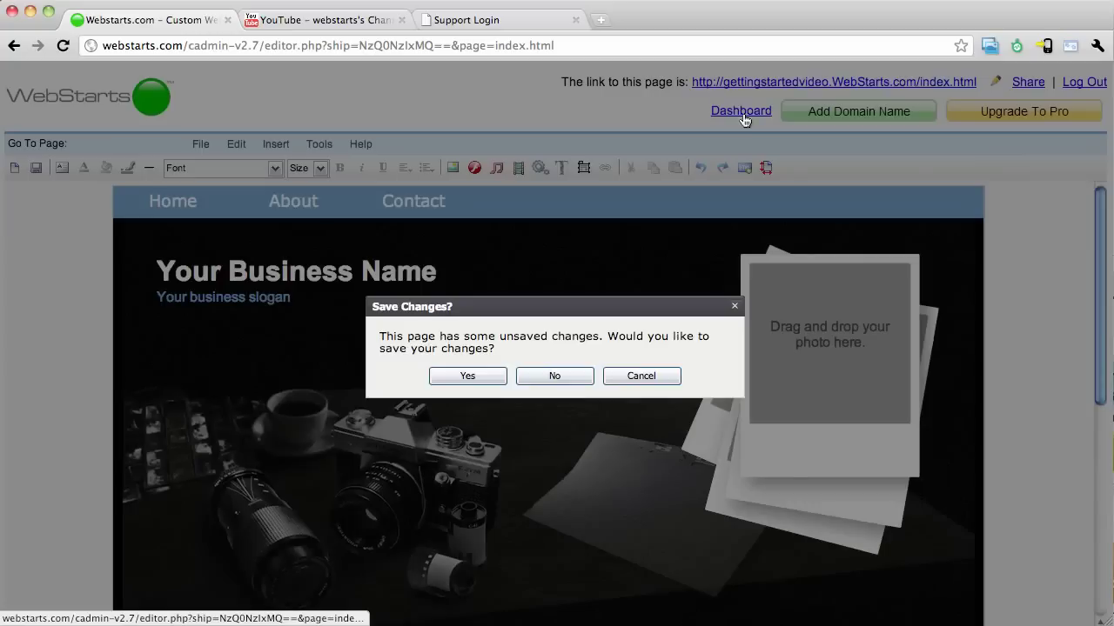
left_click(480, 382)
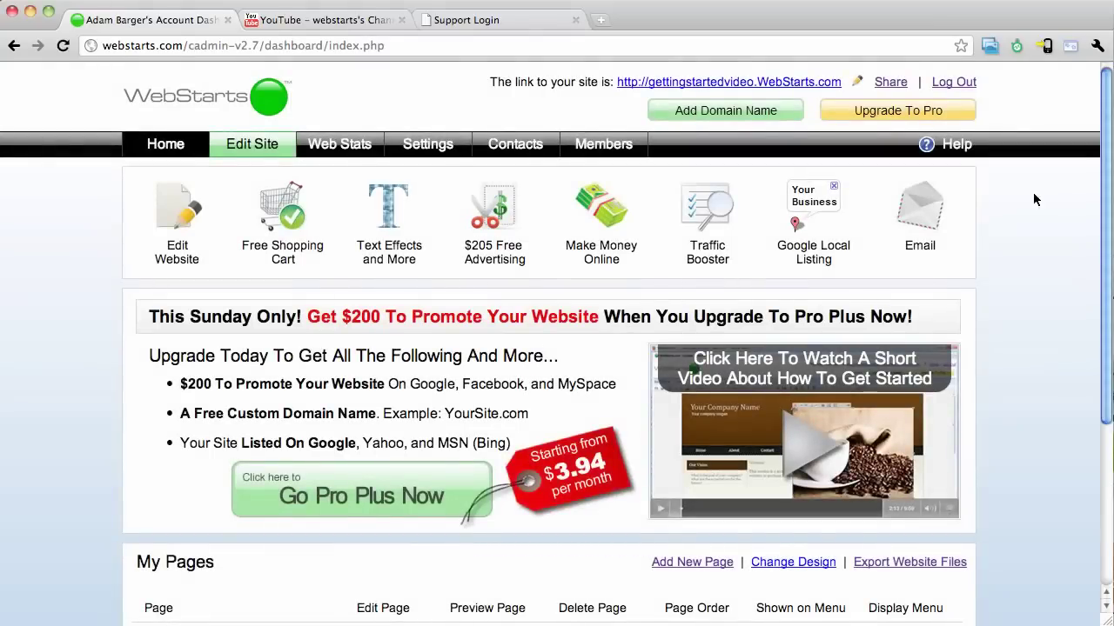
left_click_drag(1105, 157, 1091, 261)
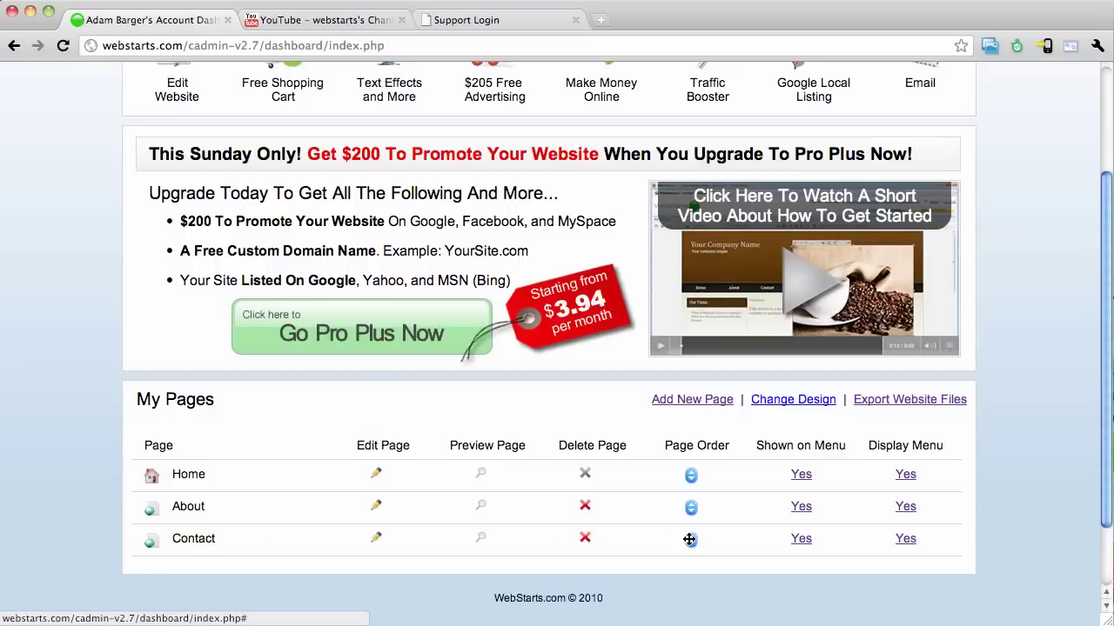
left_click_drag(689, 539, 696, 506)
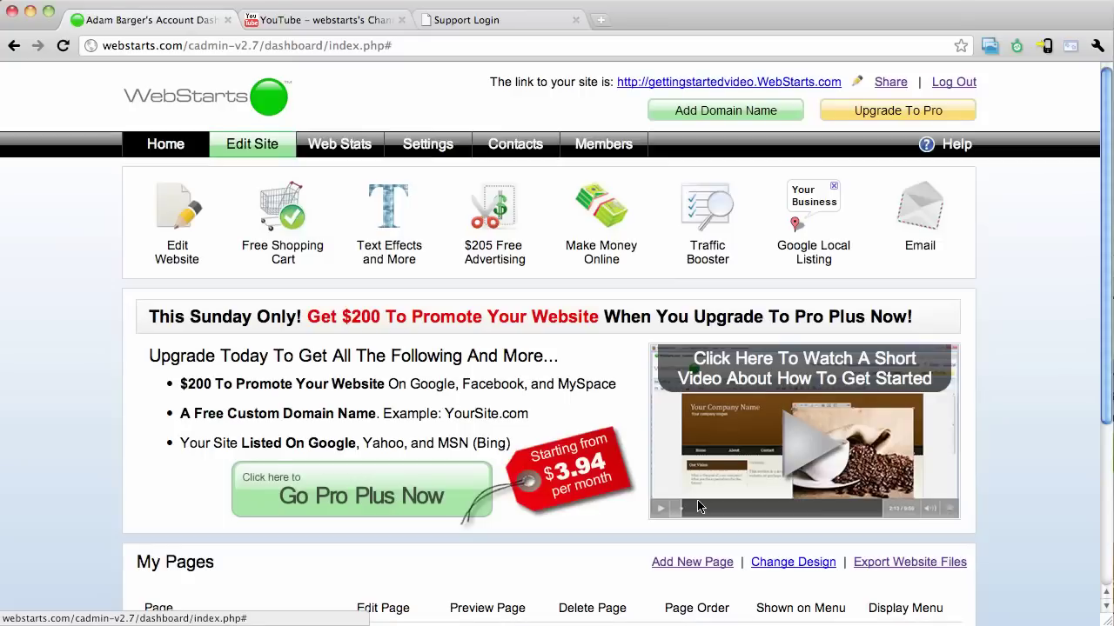
left_click(764, 85)
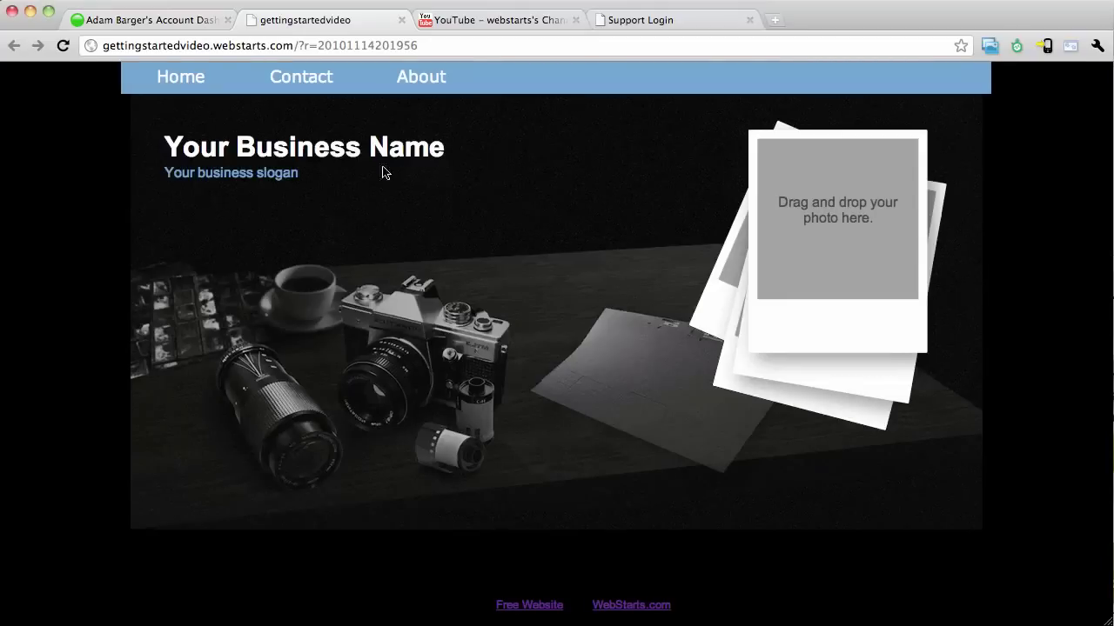
left_click(401, 19)
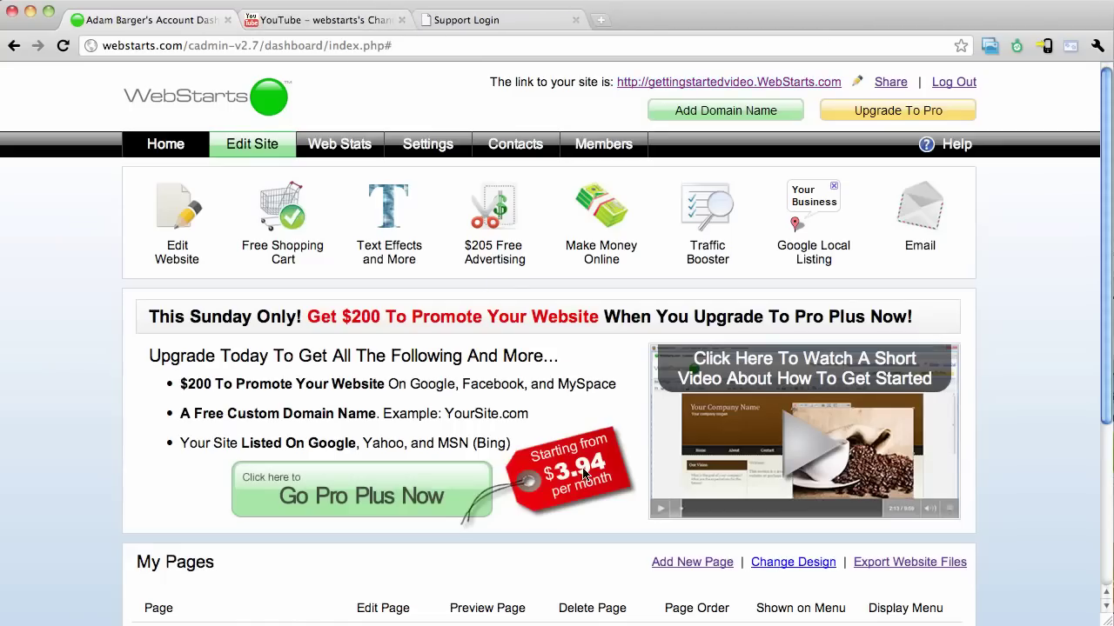
Step: Rename the Contact page to 'Contact Us' and check the updated menu on the live site
scroll(638, 465, "down", 5)
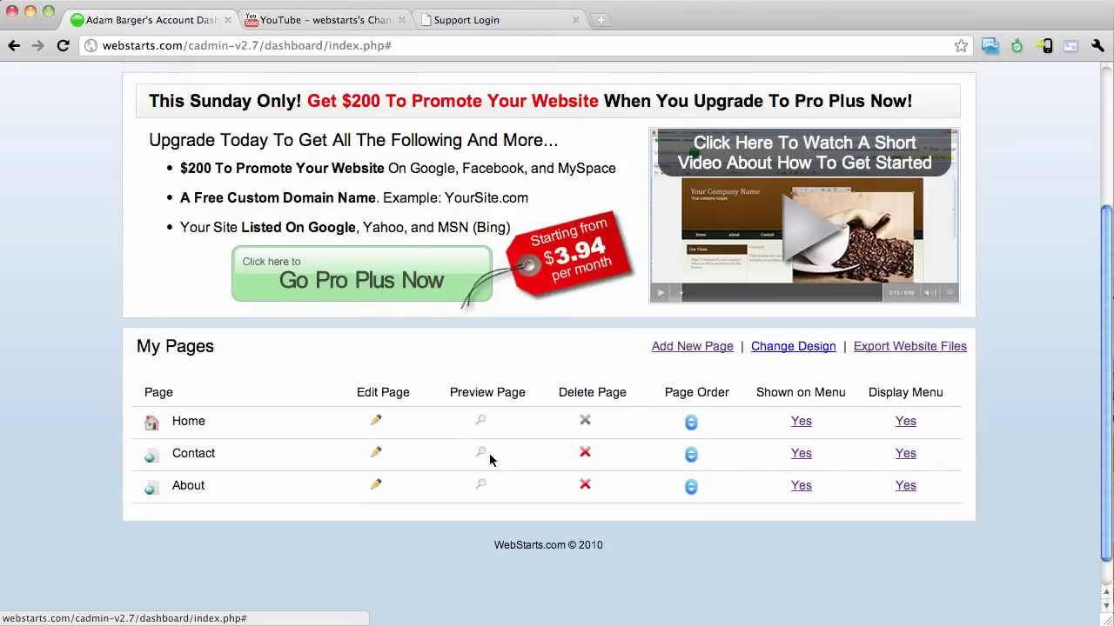
left_click(205, 454)
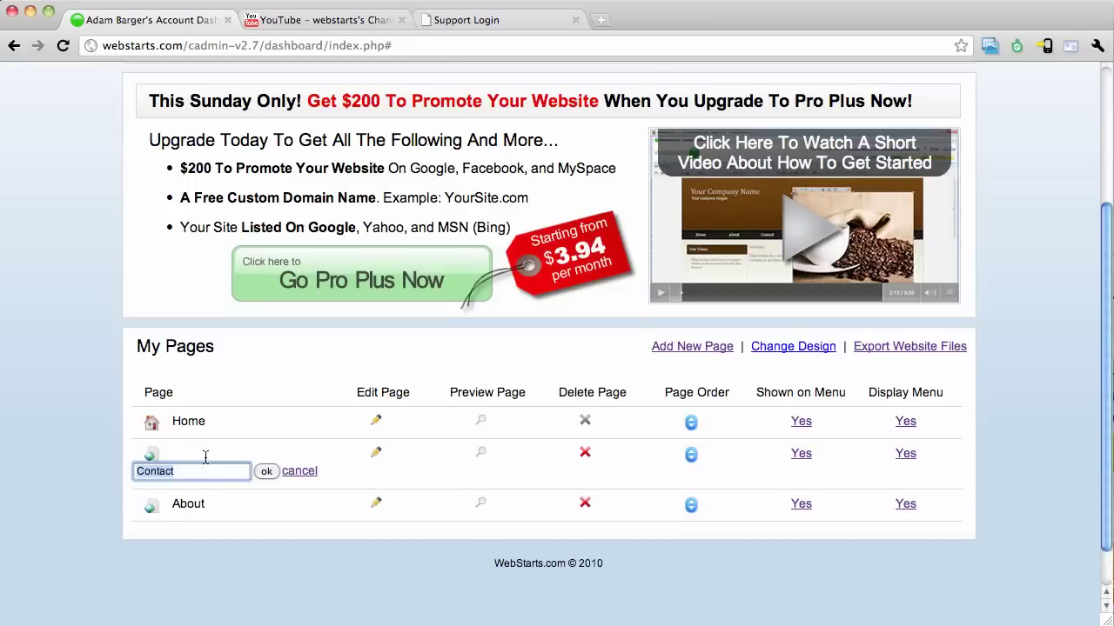
type("Contact Us")
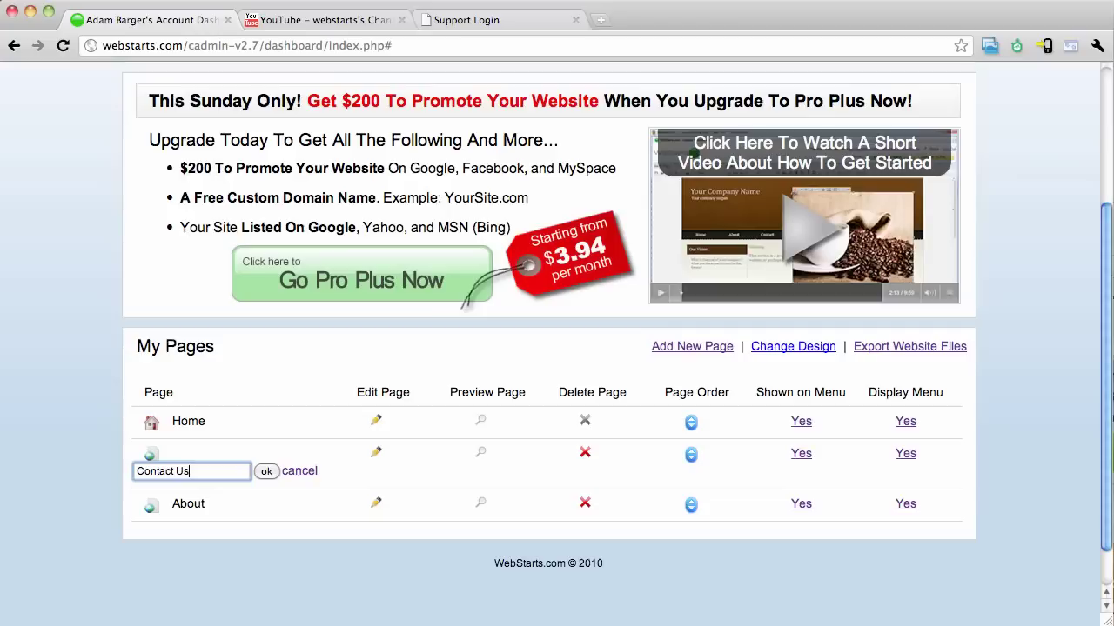
left_click(268, 474)
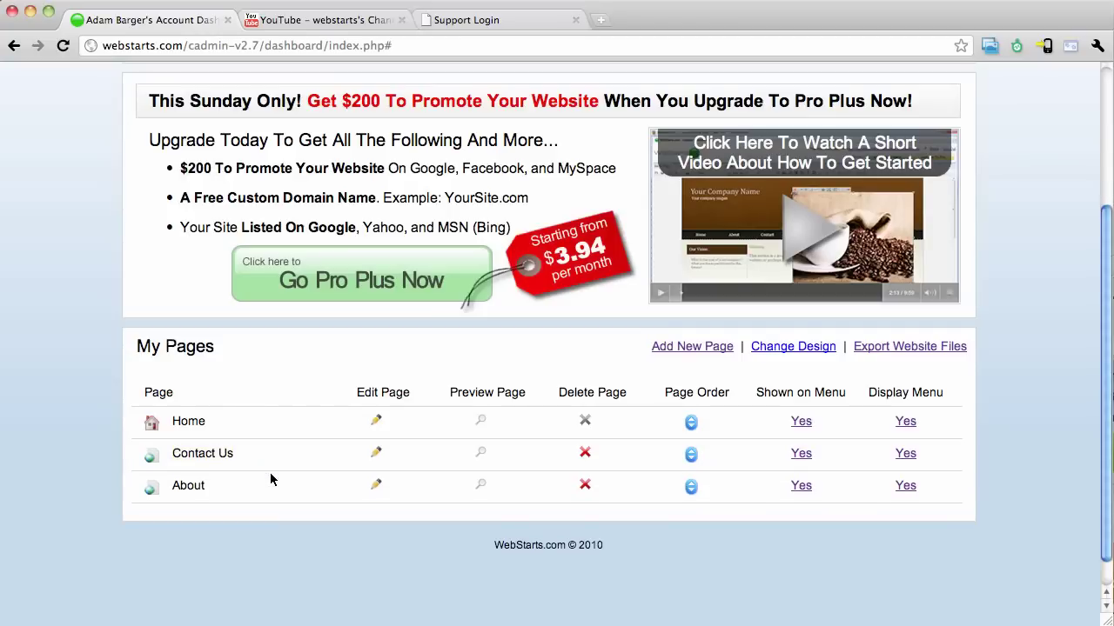
scroll(269, 472, "up", 5)
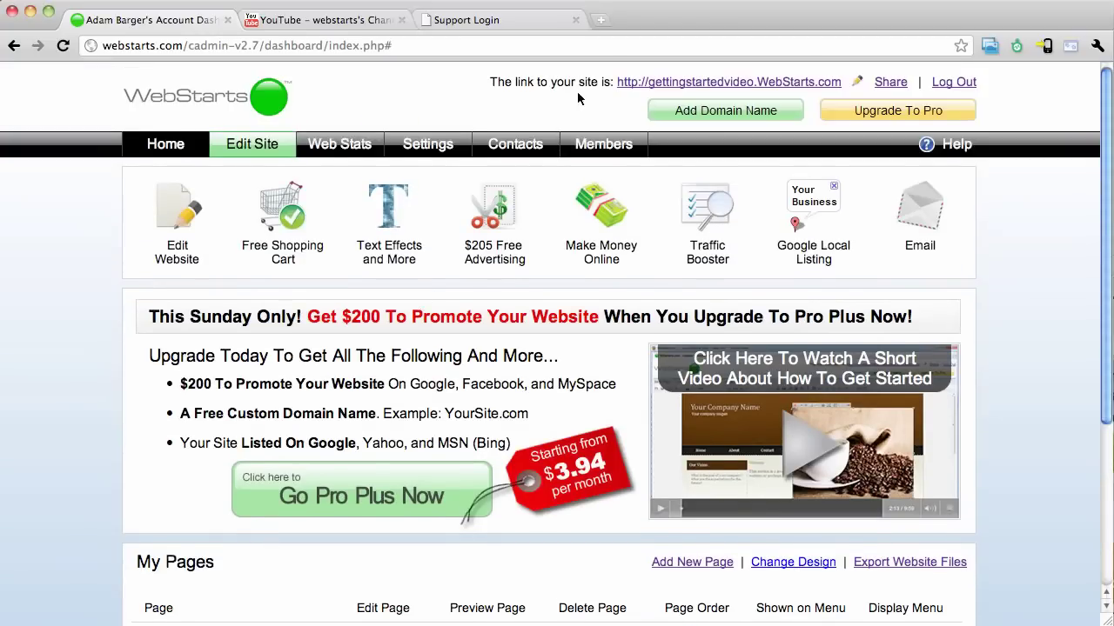
left_click(734, 80)
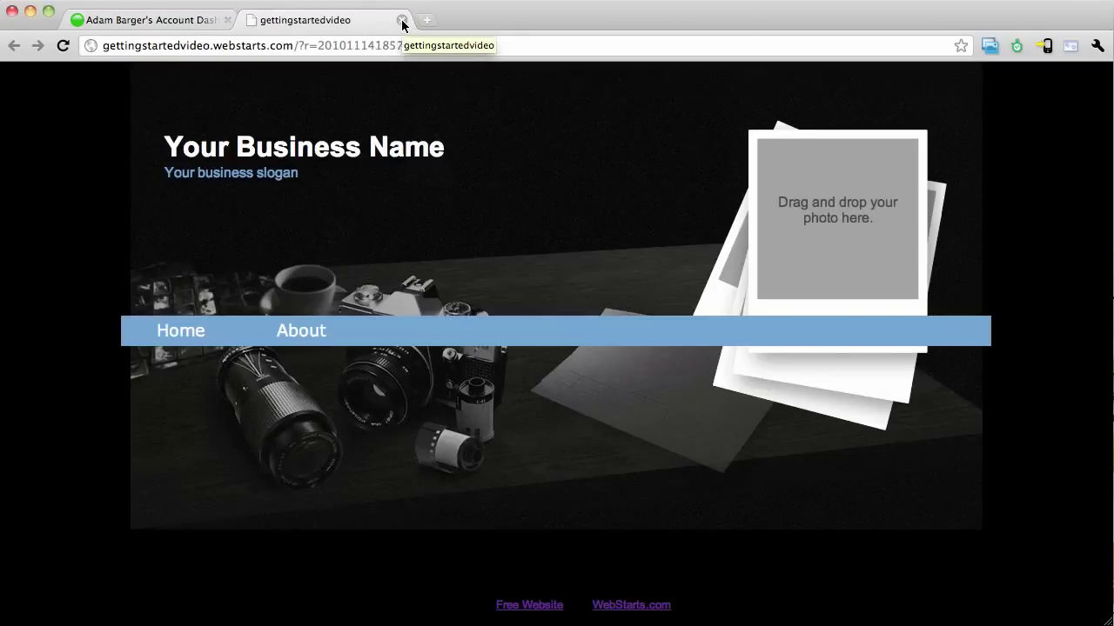
left_click(403, 21)
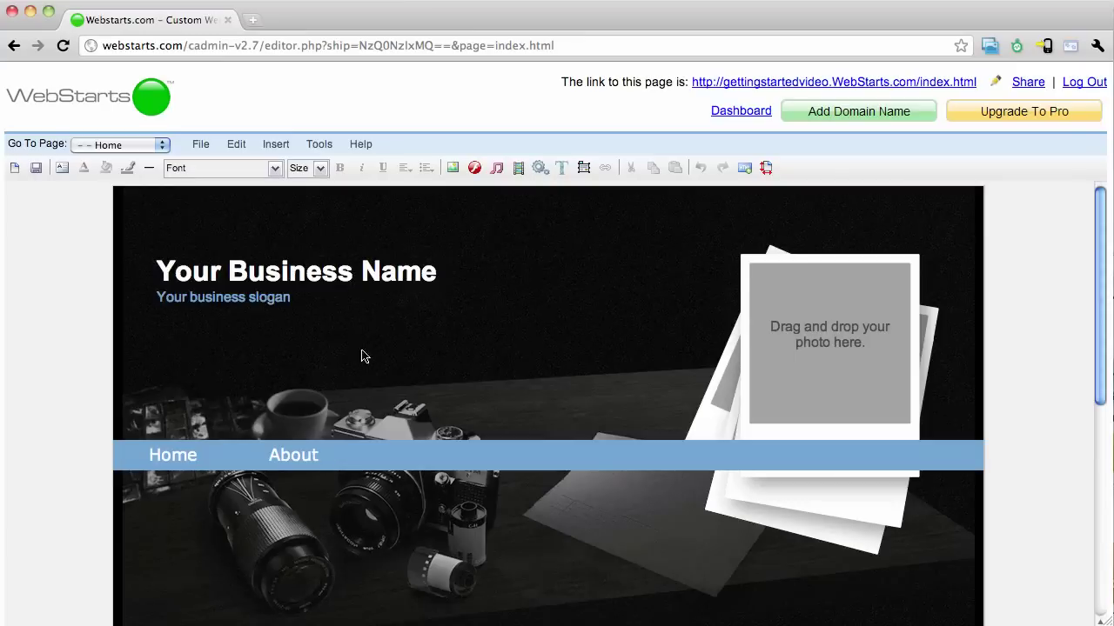
Step: Open Menu Builder on the navigation bar, choose Vertical Menu orientation and continue
left_click(345, 457)
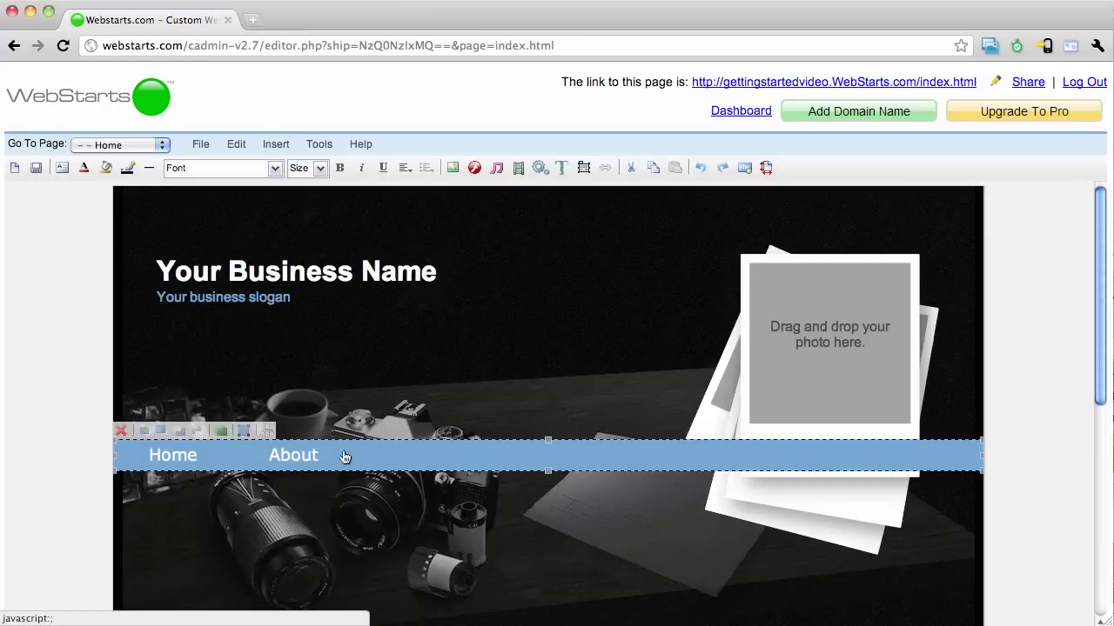
double_click(268, 440)
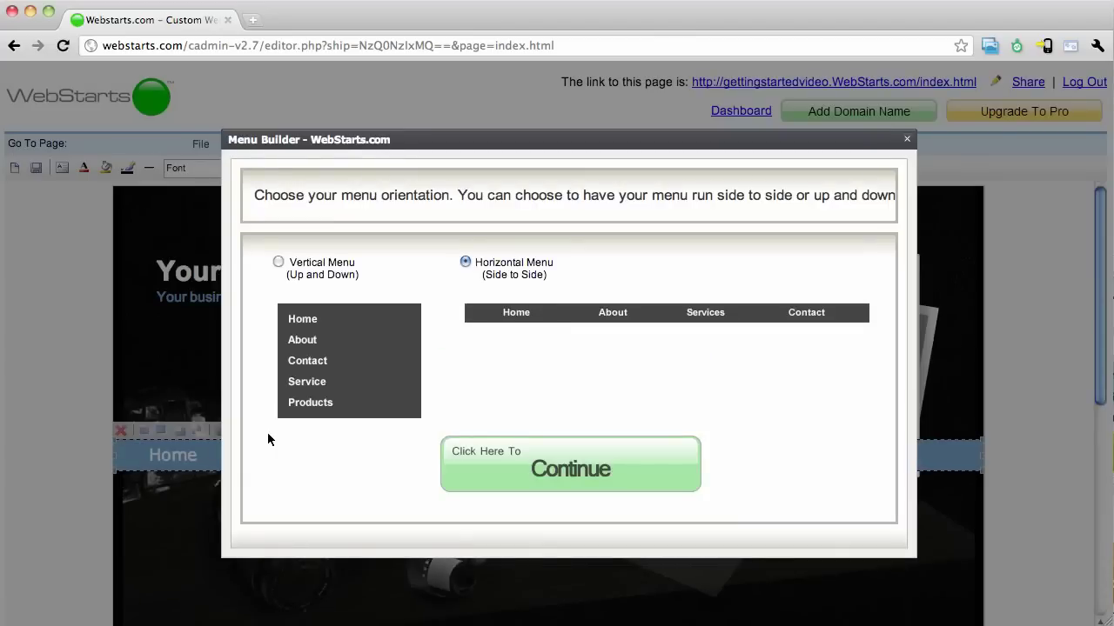
left_click(277, 262)
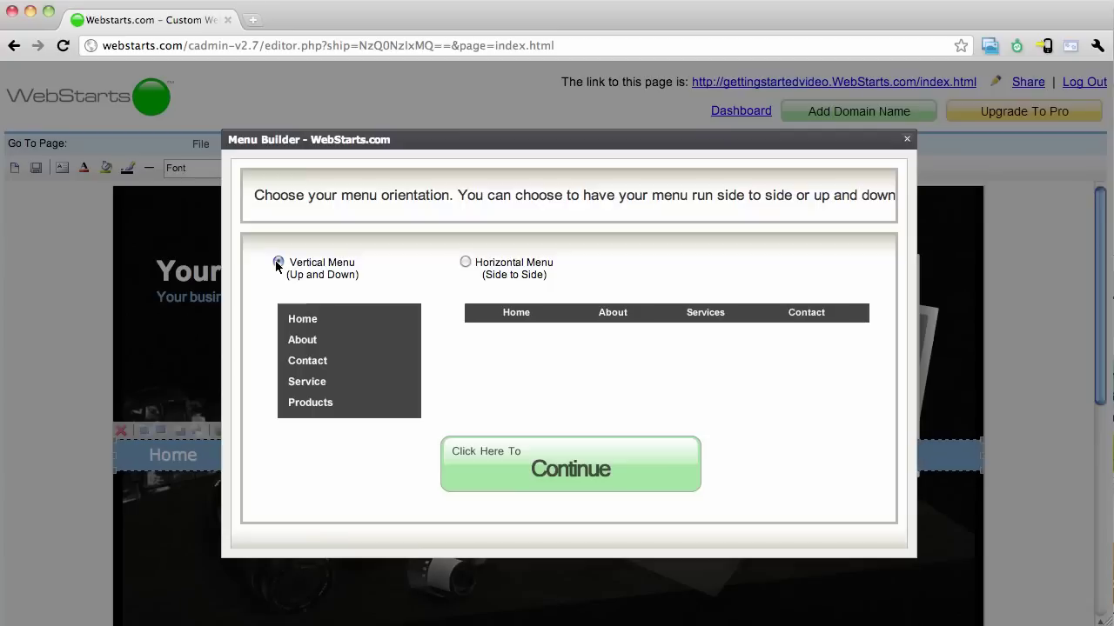
left_click(510, 461)
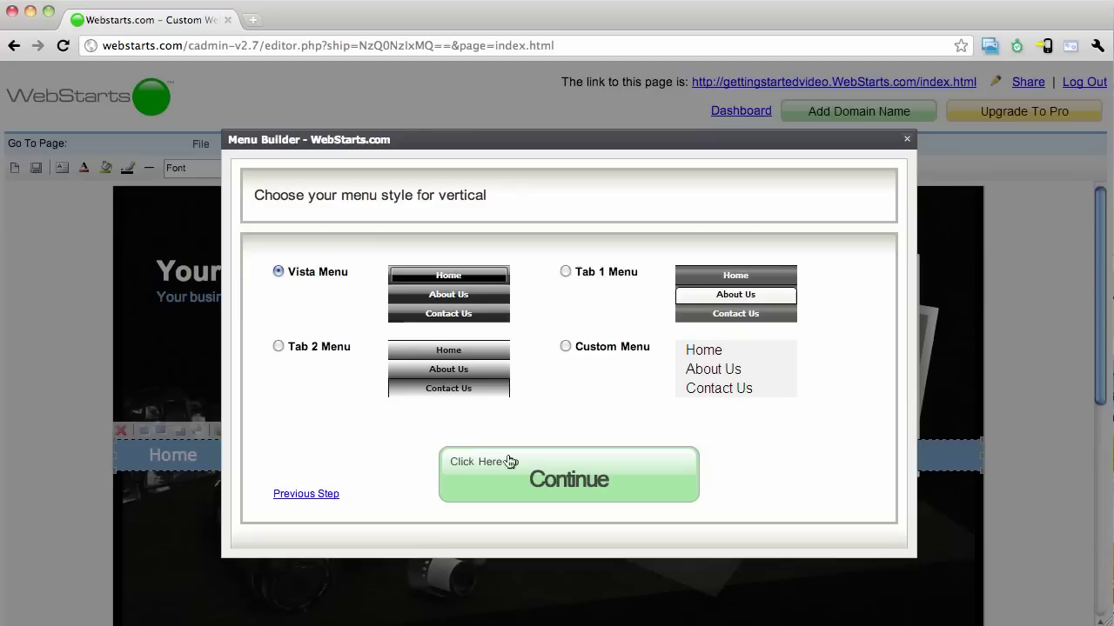
Step: Apply a light-blue Custom vertical menu in Verdana 14pt with Hover Underline Text
left_click(567, 346)
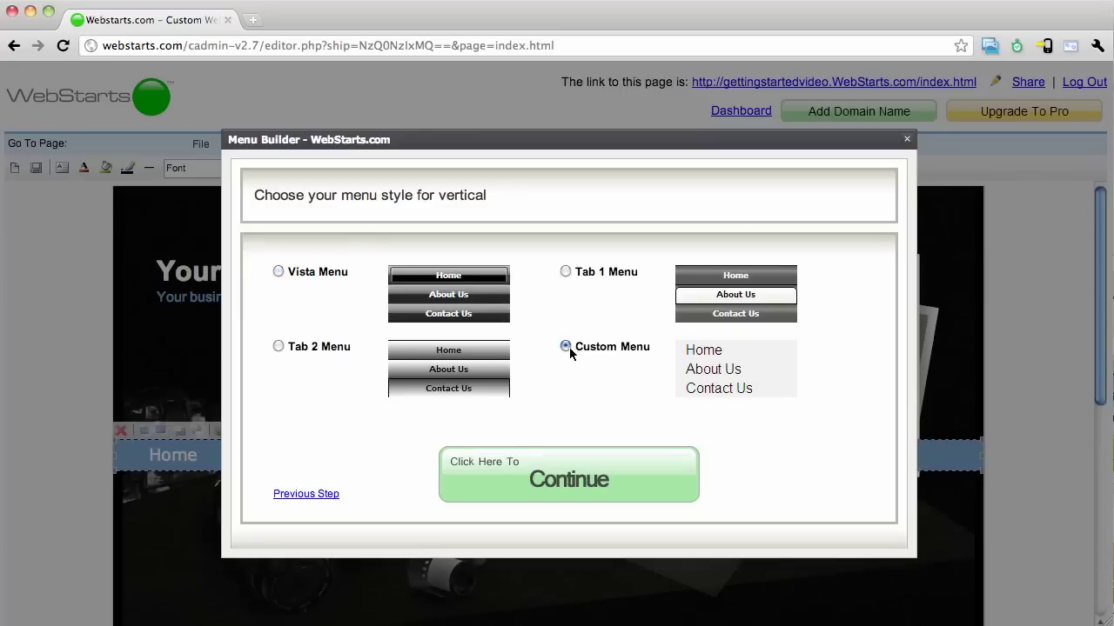
left_click(569, 470)
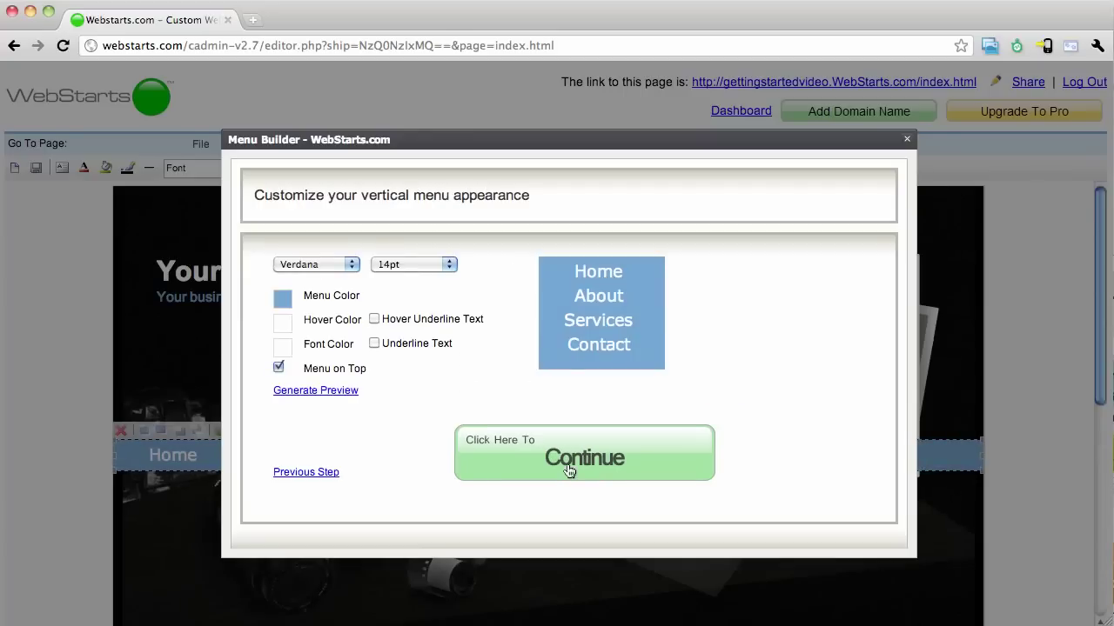
left_click(313, 475)
left_click(497, 479)
left_click(375, 319)
left_click(524, 470)
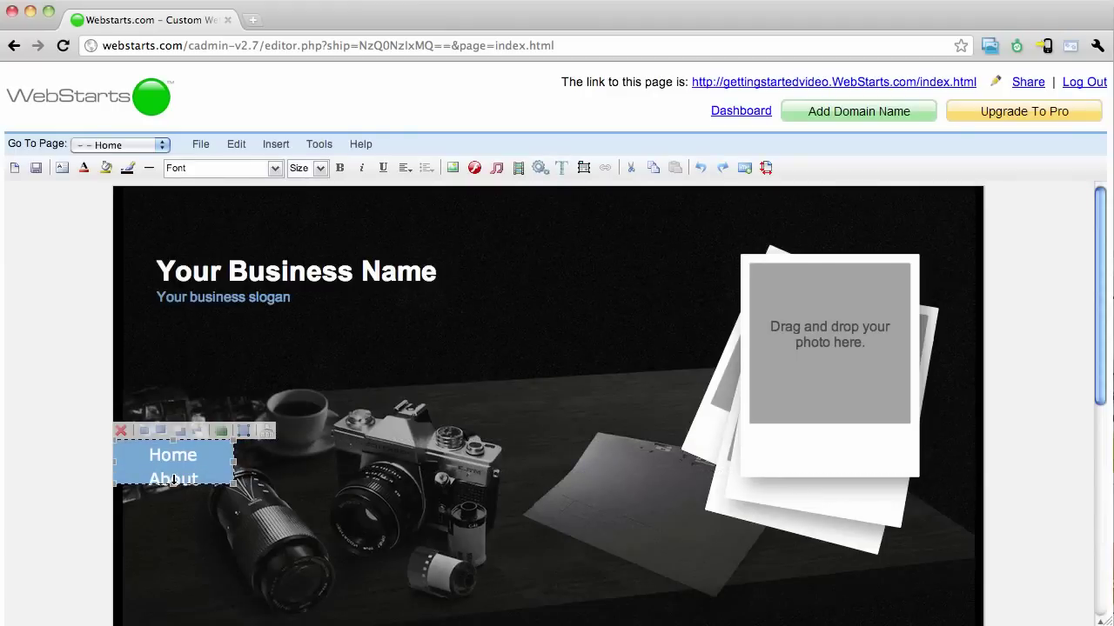
Step: Move the vertical Home/About menu to the page's top-left corner, just above the business name
left_click(173, 503)
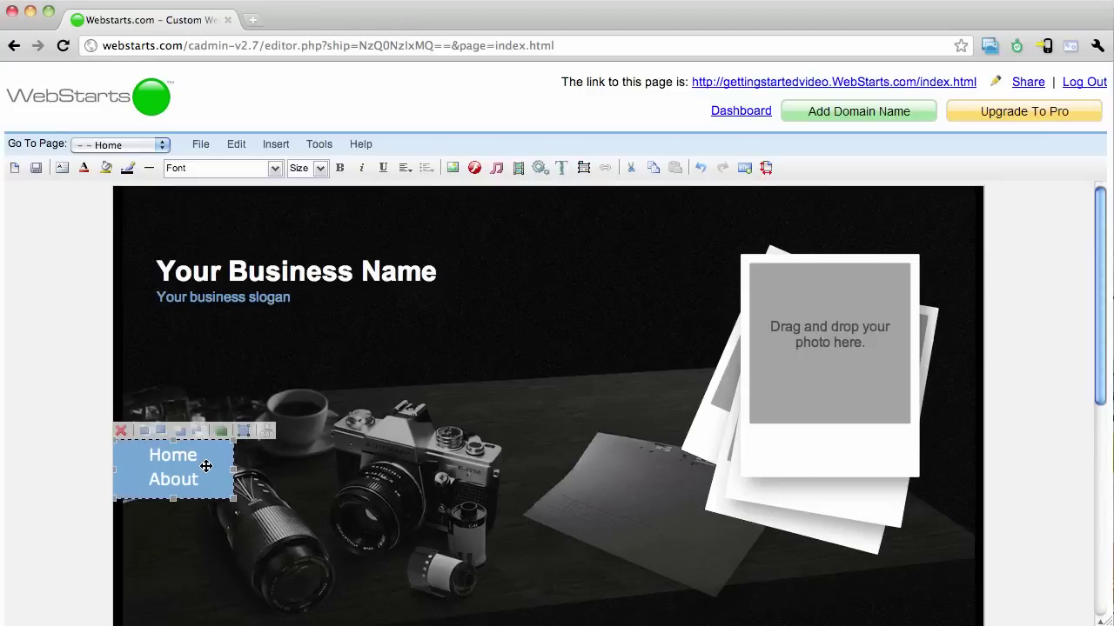
left_click_drag(206, 466, 197, 209)
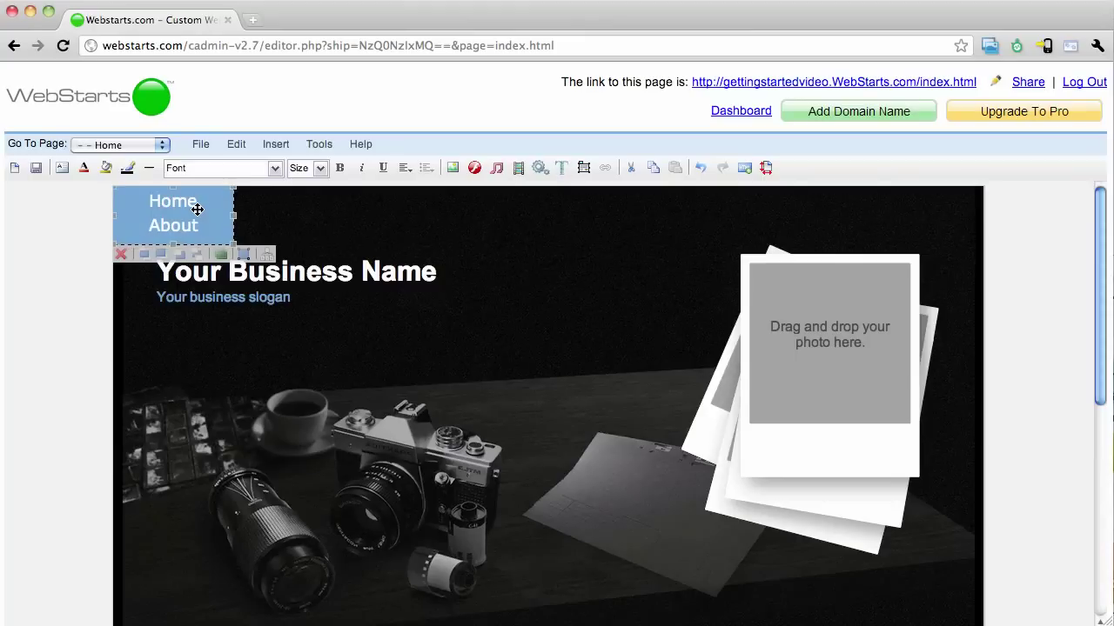
Step: Save the page, declining the Congratulations prompt to tell friends
left_click(474, 259)
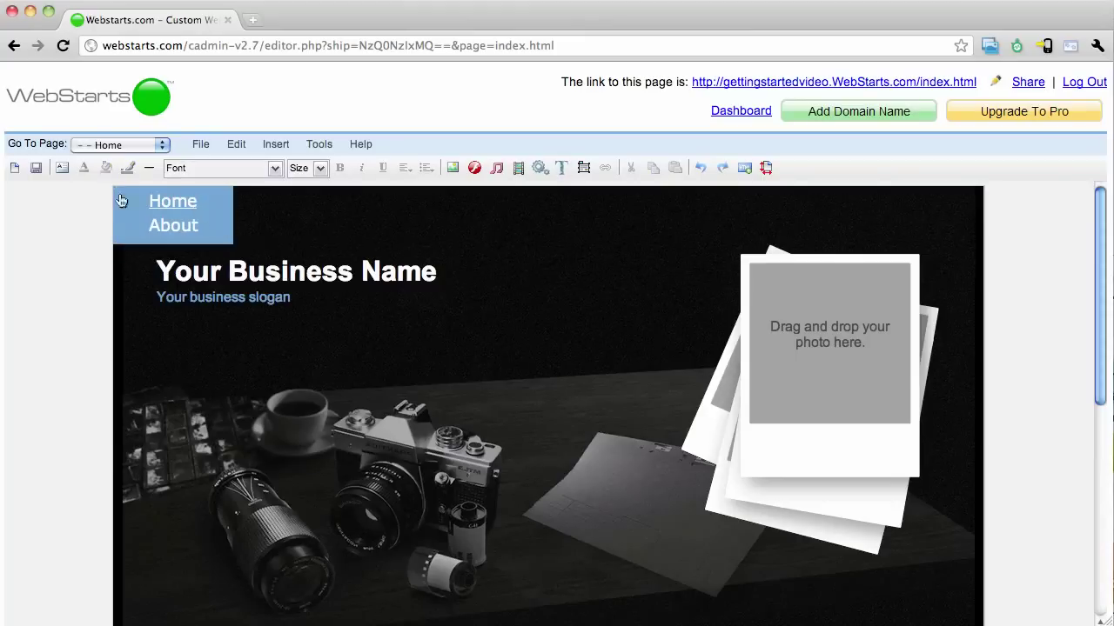
left_click(36, 167)
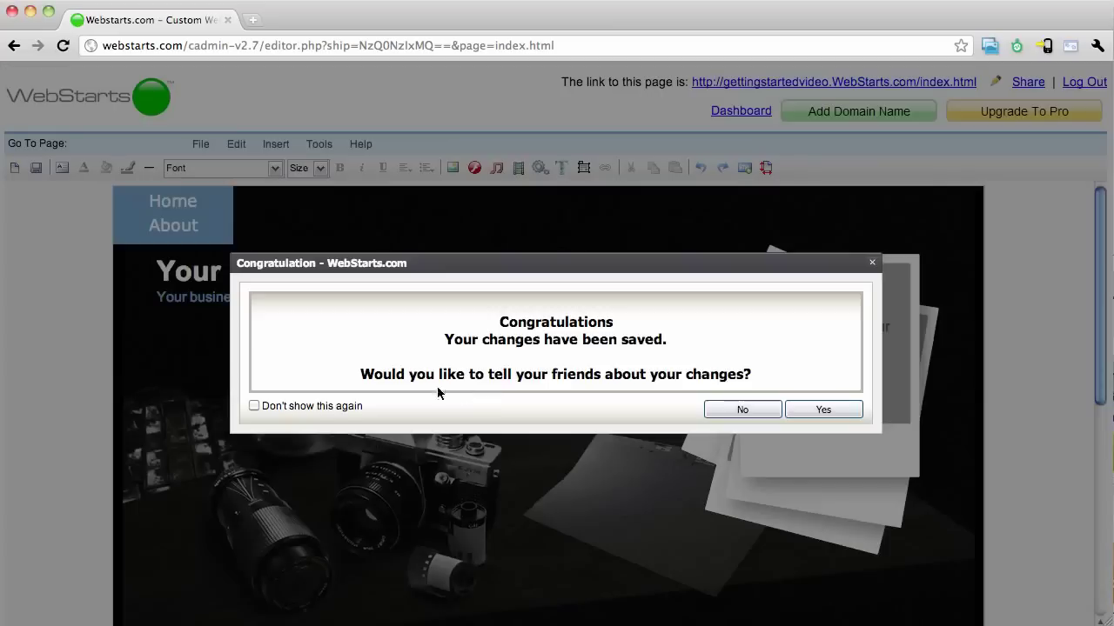
left_click(721, 410)
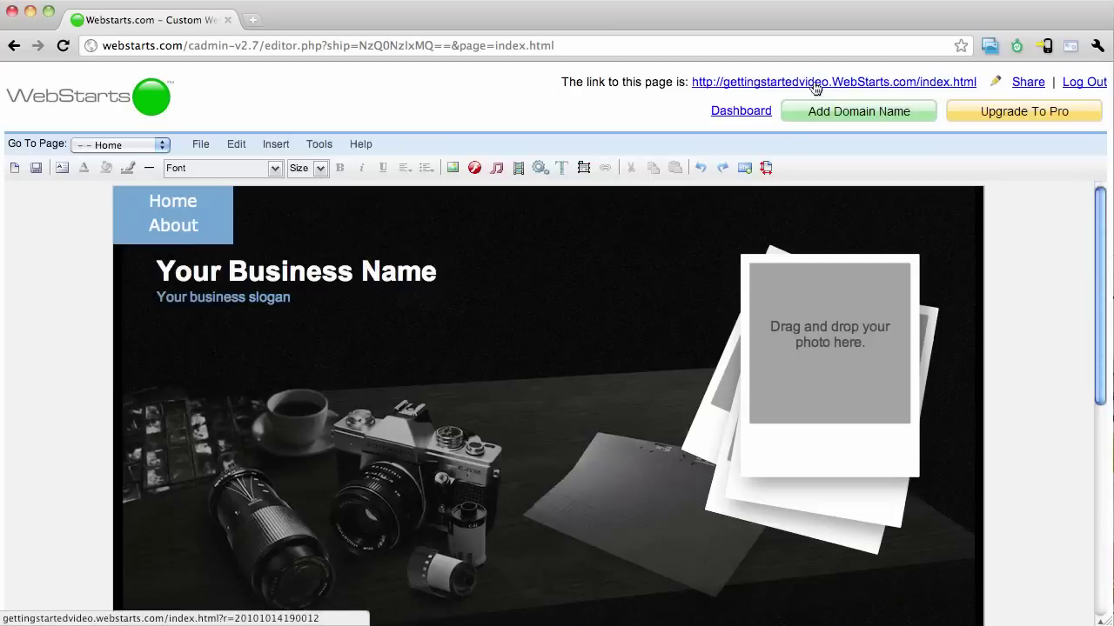
Step: Open the live site in a new tab and test the About and Home menu links
left_click(810, 82)
left_click(193, 102)
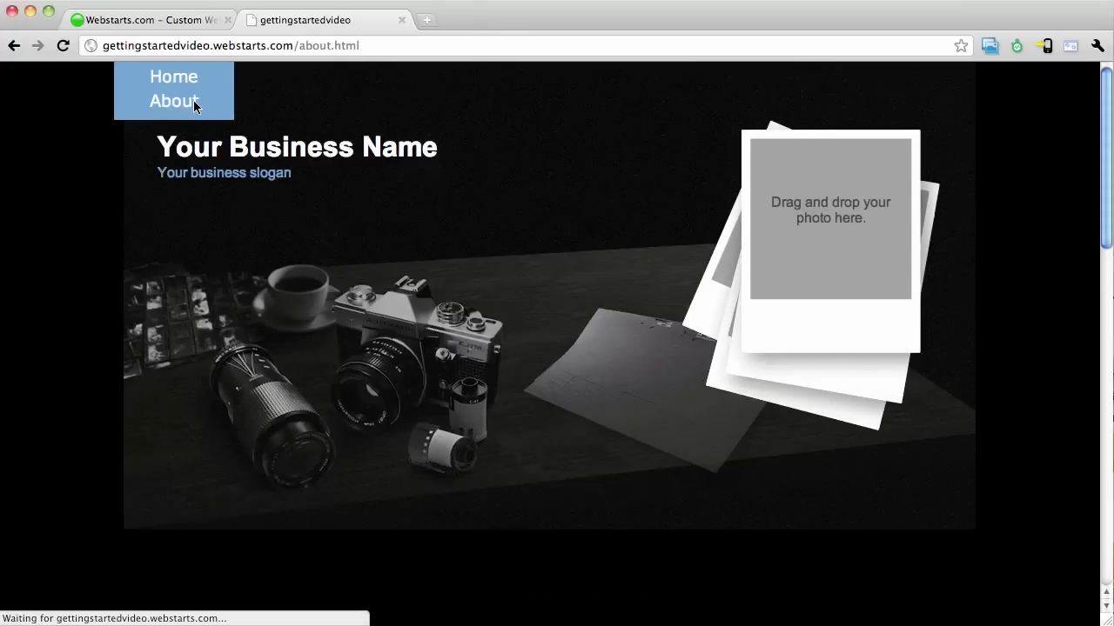
left_click(179, 78)
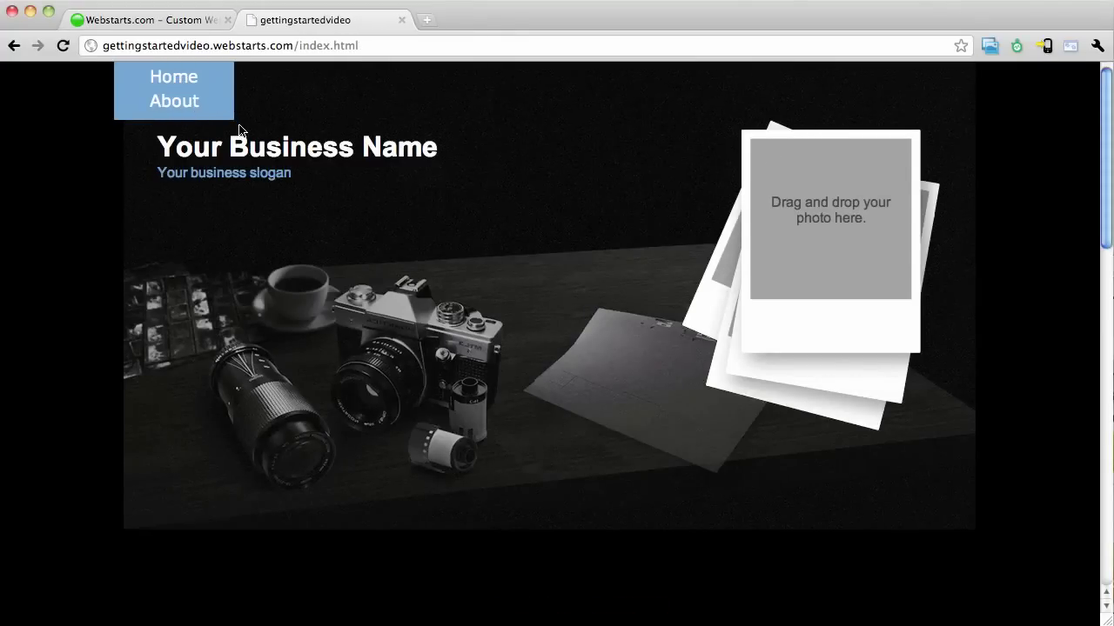